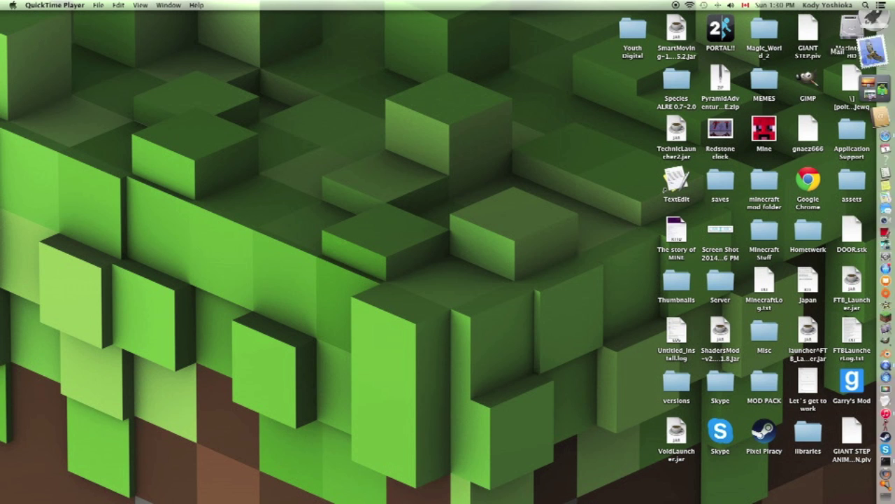
Switch to Safari and bring up the Minecraft Forge downloads page at files.minecraftforge.net.
left_click(864, 86)
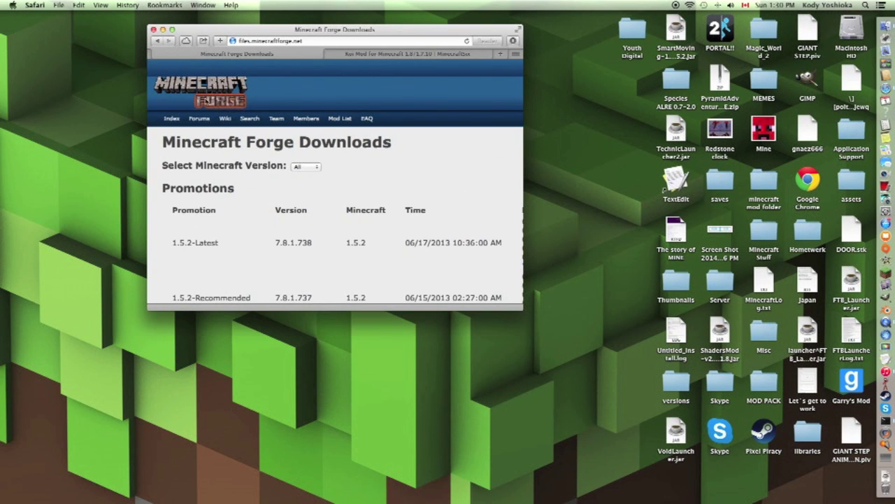
left_click(318, 40)
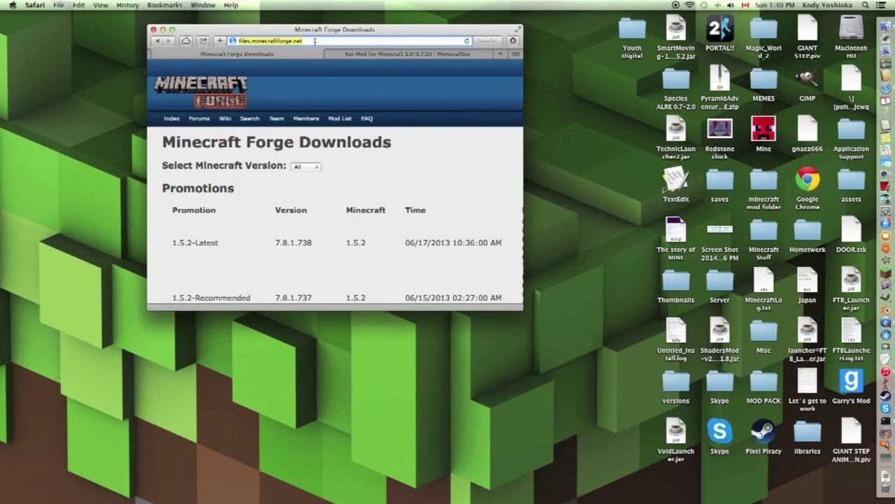
left_click(299, 41)
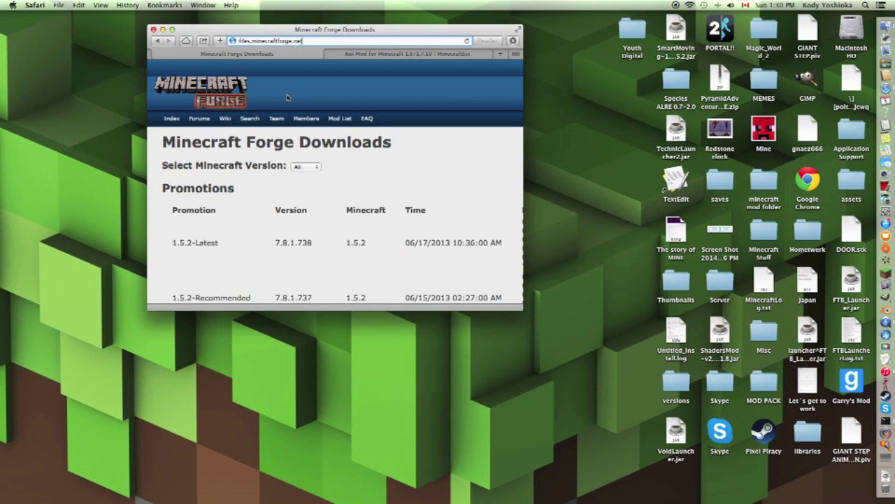
Look through the Forge promotions list for the Minecraft 1.8 builds and their download links.
scroll(343, 210, "down", 5)
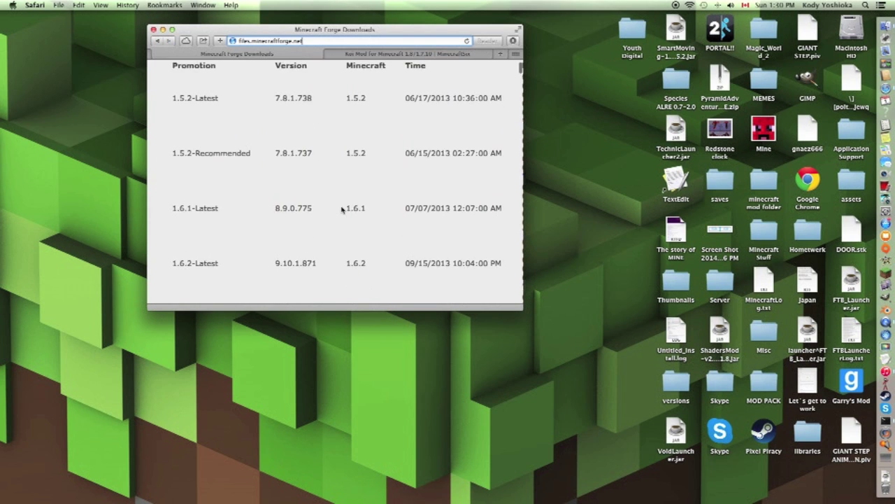
scroll(344, 209, "up", 5)
scroll(280, 182, "right", 2)
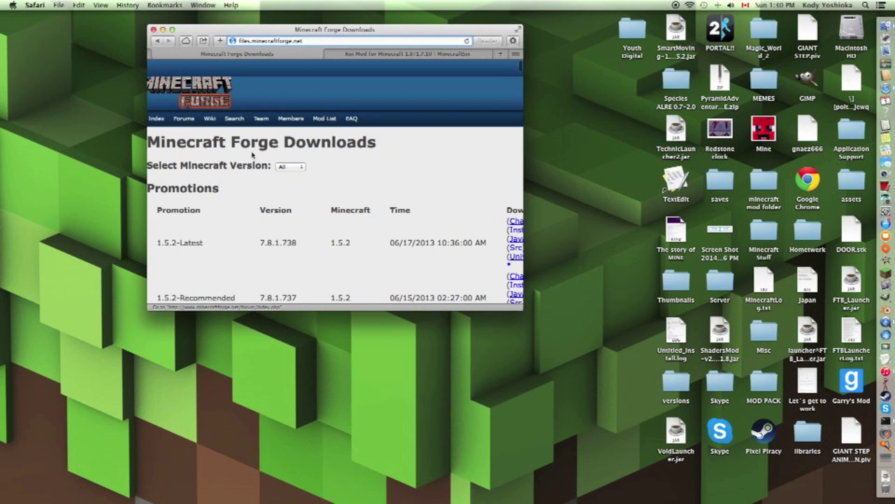
scroll(204, 107, "left", 2)
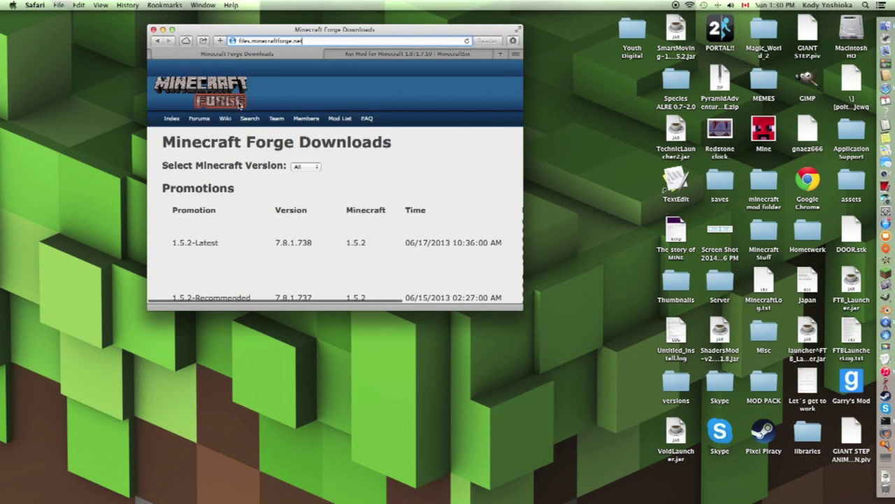
scroll(265, 245, "down", 5)
scroll(266, 243, "right", 3)
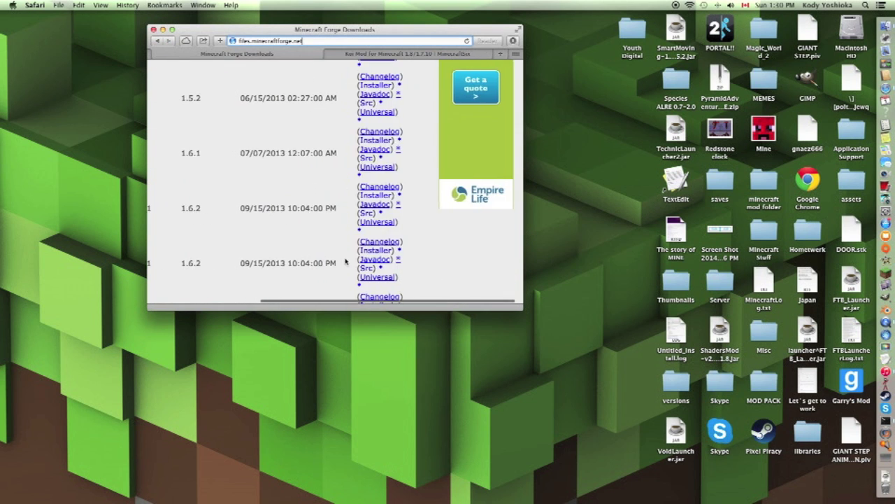
scroll(343, 259, "left", 3)
scroll(343, 260, "down", 5)
scroll(342, 260, "down", 10)
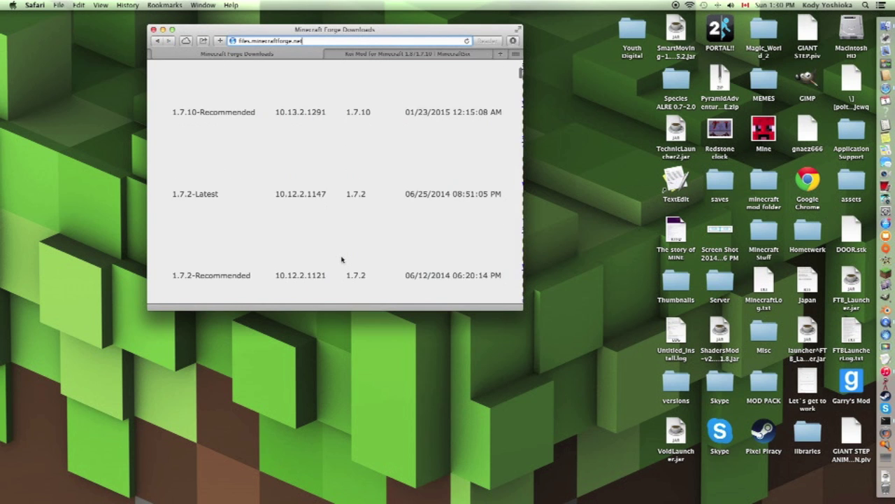
scroll(260, 204, "down", 6)
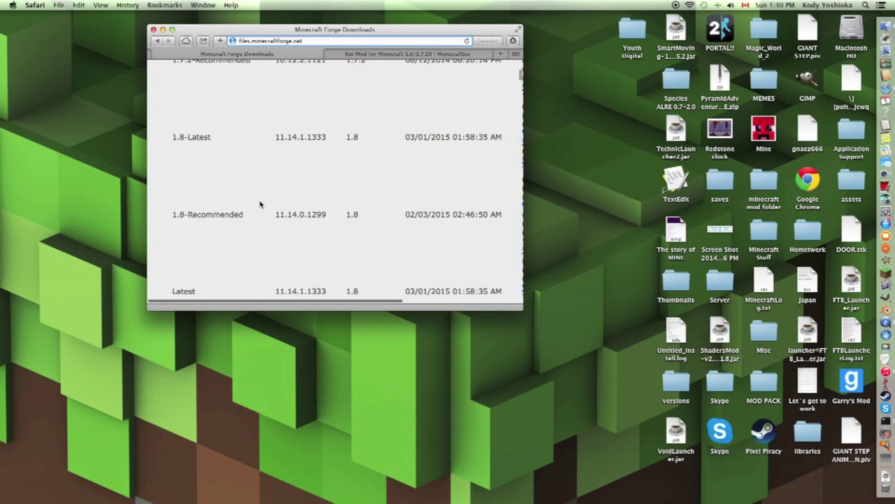
Download the Installer of the 1.8-Latest Forge build 11.14.1.1333, skipping the ad page, and show it in the downloads list.
scroll(266, 203, "up", 7)
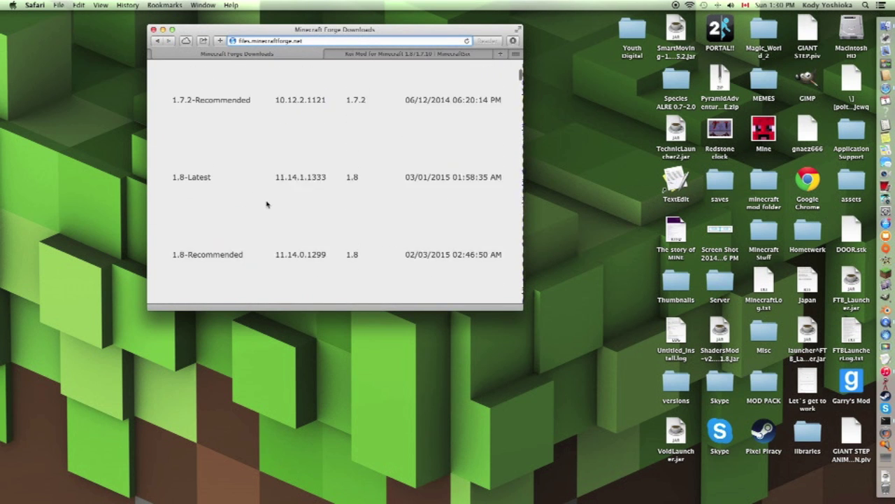
scroll(274, 206, "right", 4)
scroll(439, 199, "right", 2)
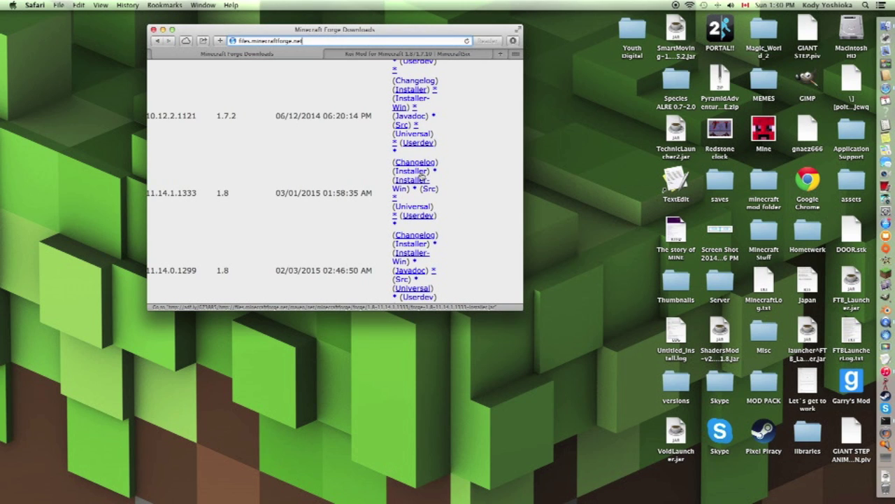
left_click(420, 172)
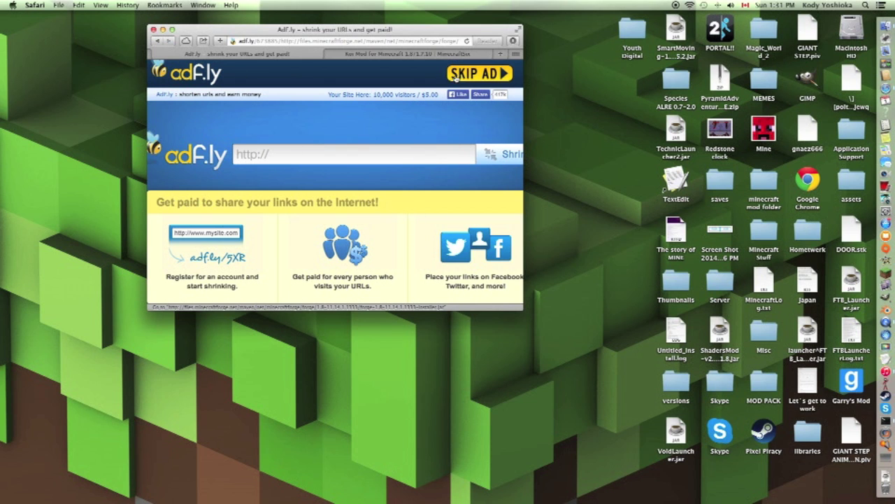
left_click(469, 76)
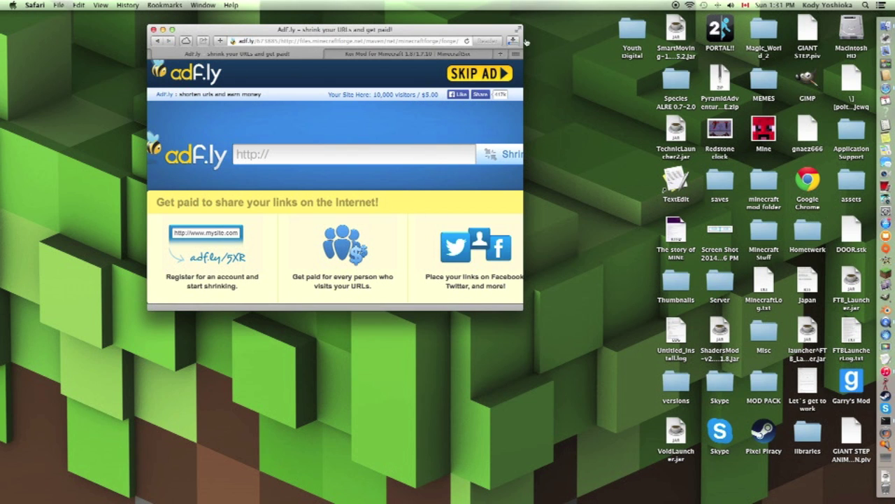
left_click_drag(502, 33, 399, 32)
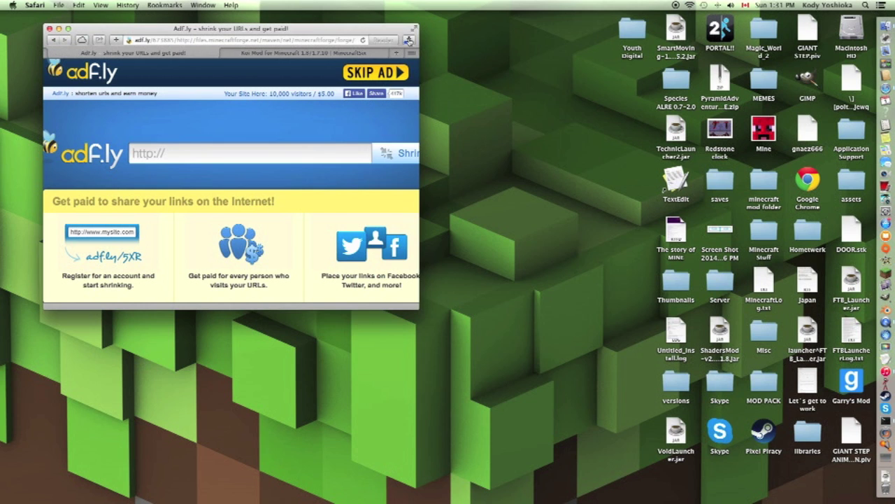
left_click(409, 40)
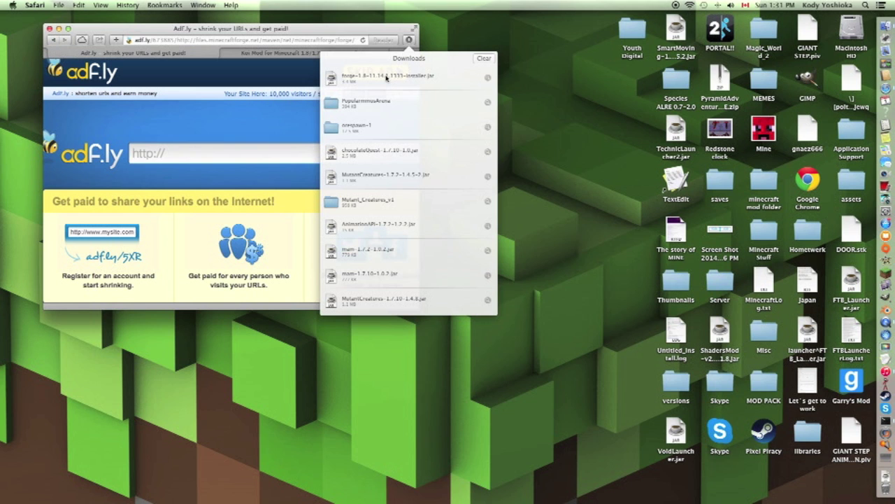
In Minecraft Launcher, set the current profile's version to release 1.8, save the profile and start the game.
left_click(885, 276)
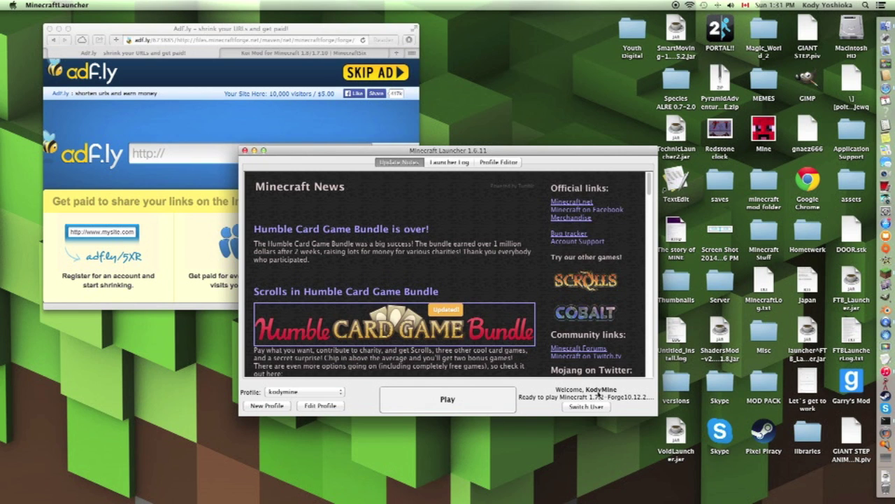
left_click(316, 407)
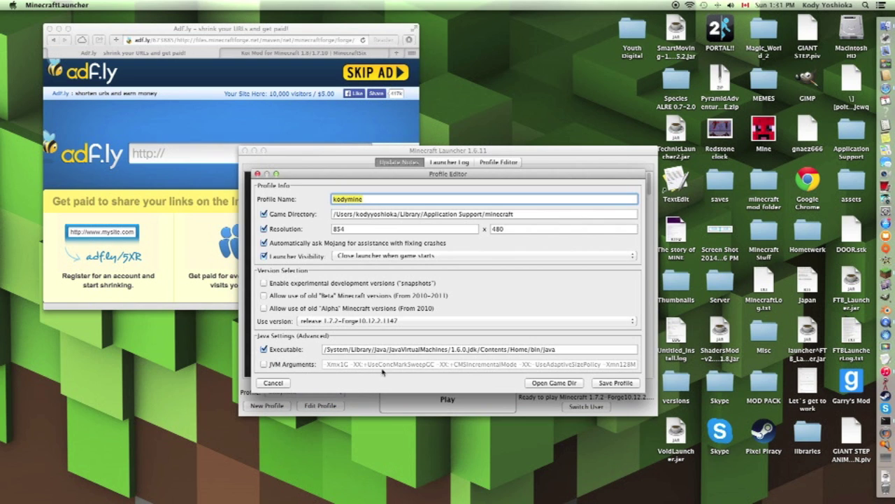
left_click(380, 321)
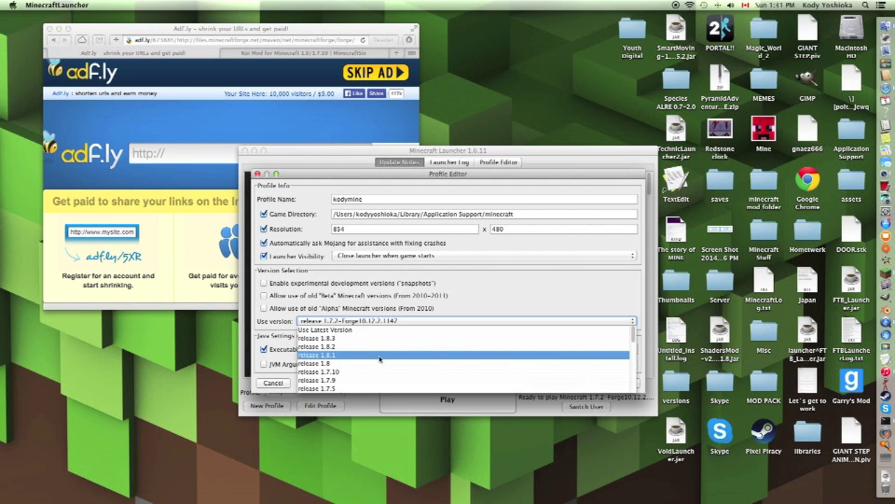
left_click(376, 369)
left_click(382, 323)
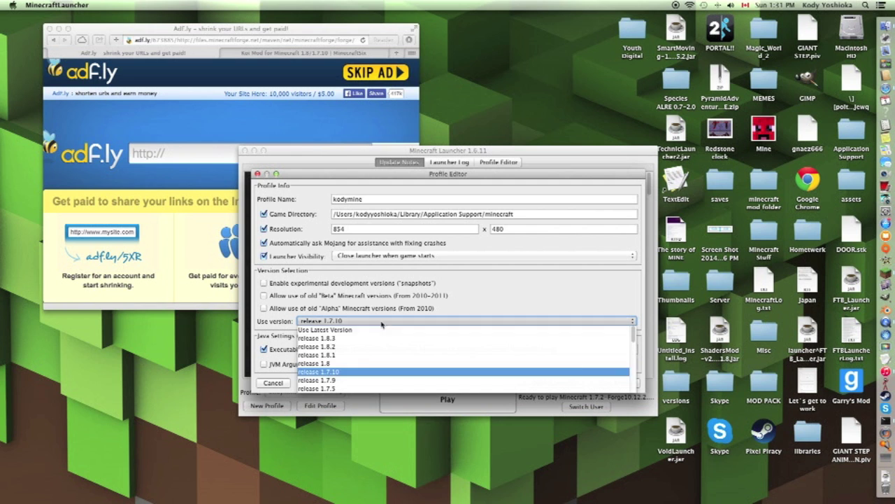
left_click(384, 358)
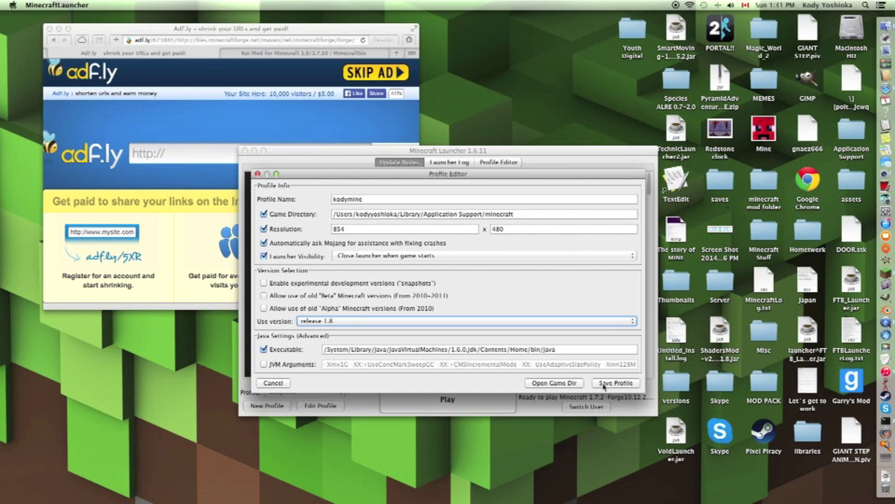
left_click(603, 383)
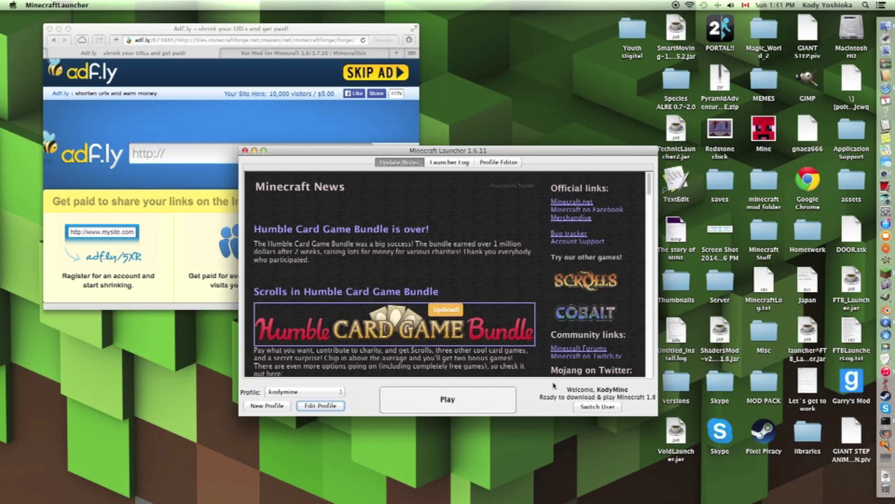
left_click(489, 406)
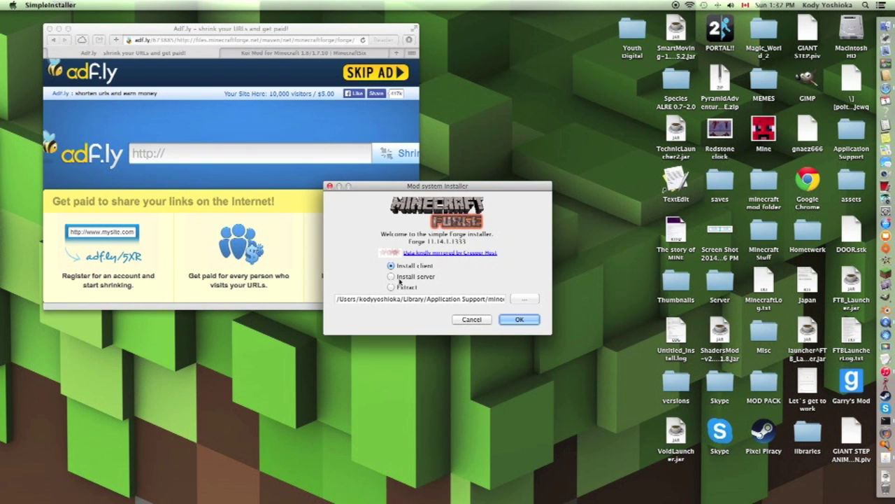
Install Forge 11.14.1.1333 with the Install client option into the default minecraft folder and dismiss the completion dialog.
left_click_drag(425, 188, 343, 165)
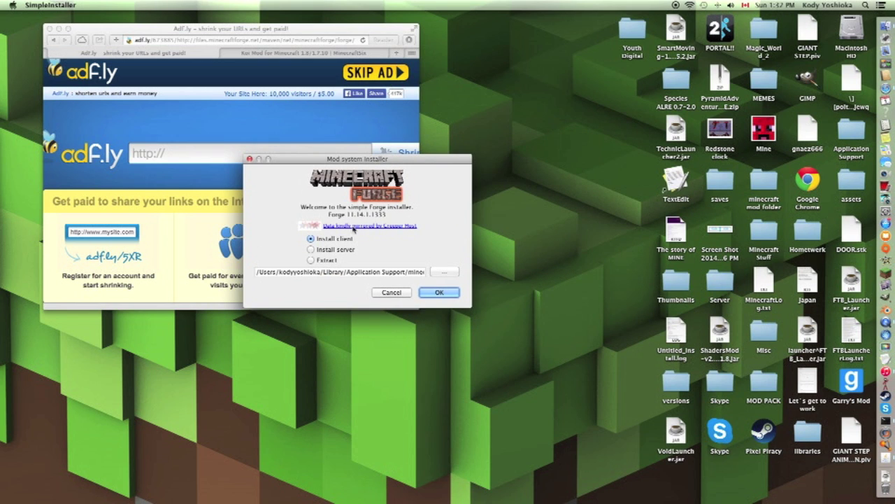
left_click(311, 250)
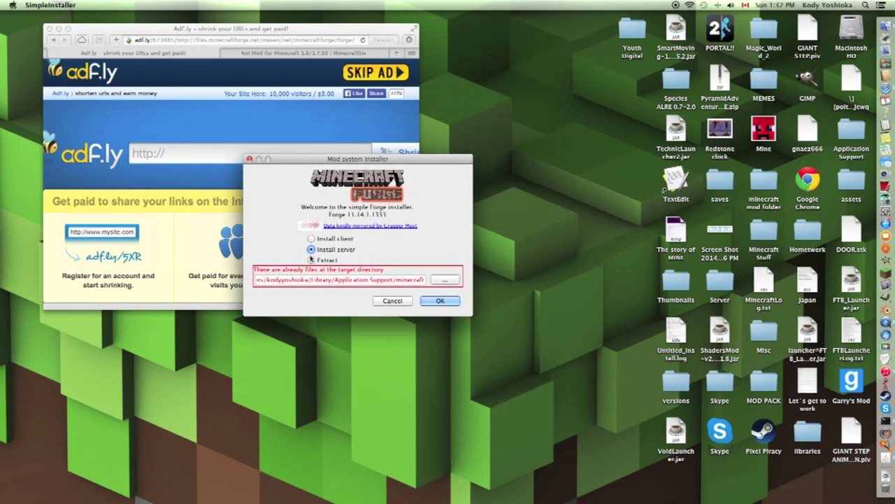
left_click(311, 239)
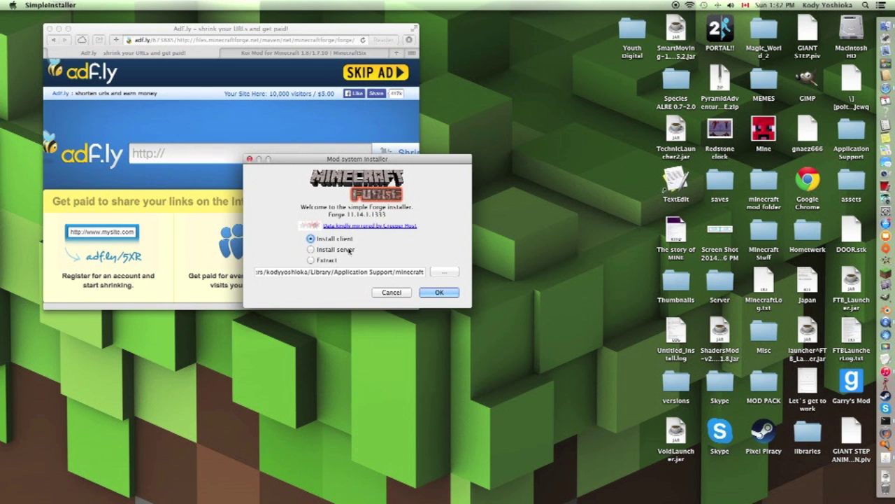
left_click(434, 292)
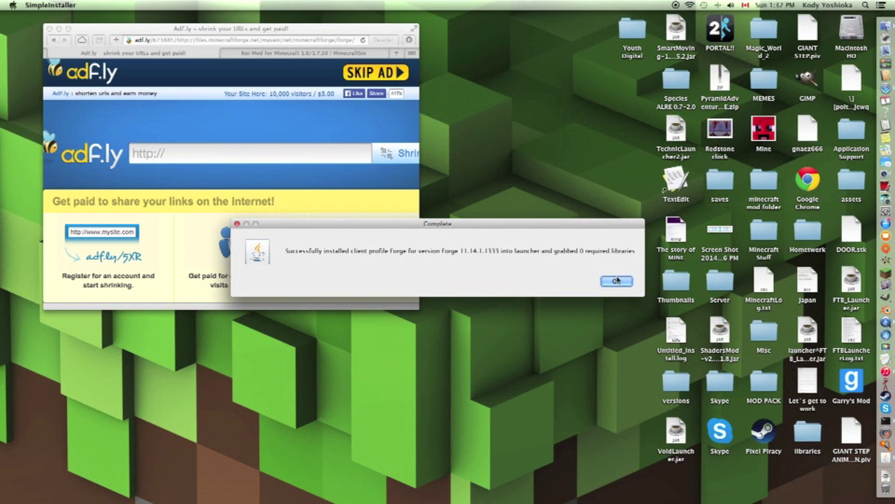
left_click(617, 281)
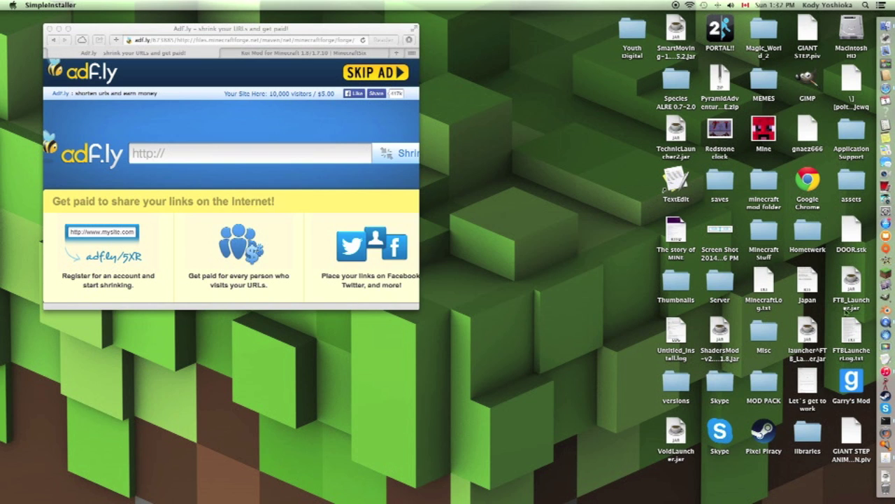
Reopen Minecraft Launcher, set the current profile's version to release 1.8-Forge11.14.1.1333, save it and start the game.
left_click(885, 278)
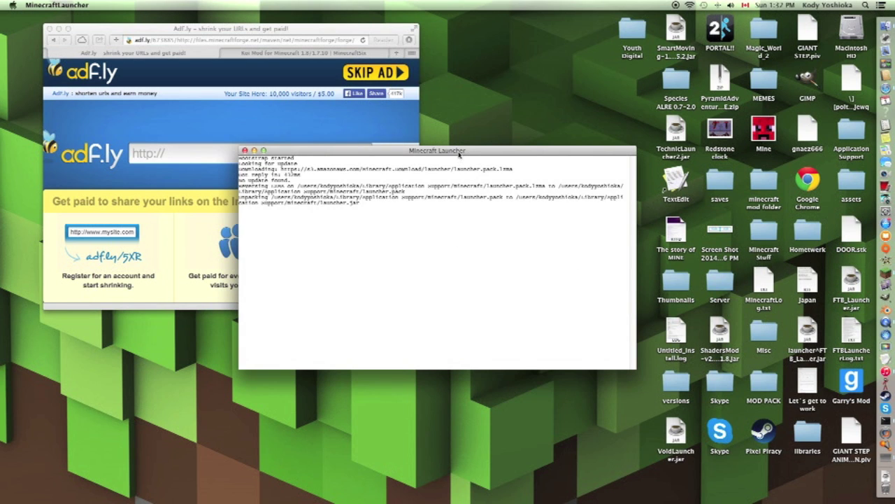
left_click_drag(462, 151, 475, 193)
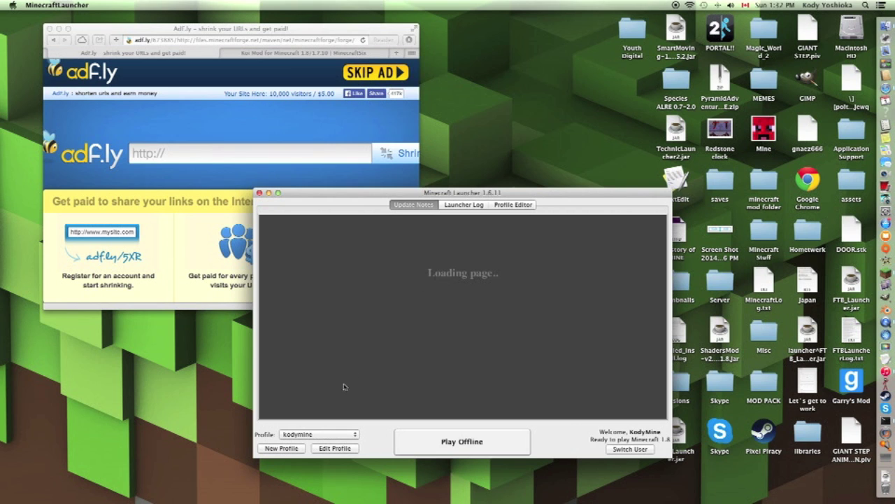
left_click(343, 449)
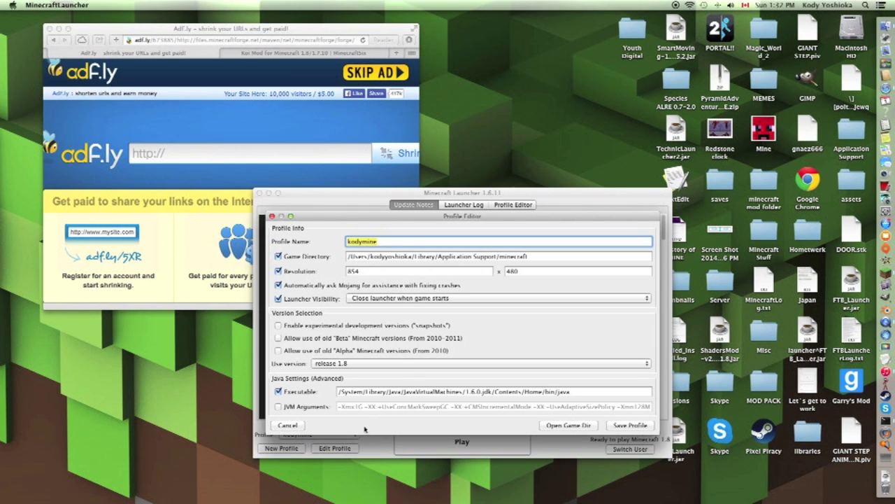
left_click(400, 363)
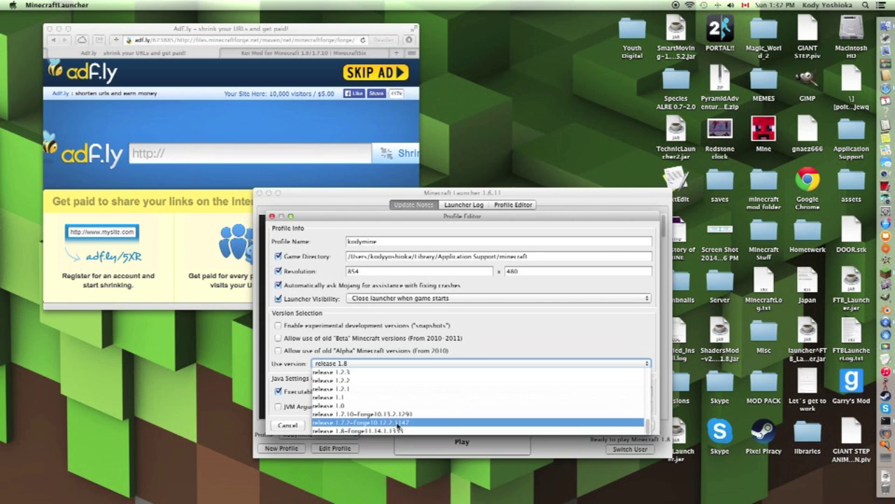
left_click(354, 431)
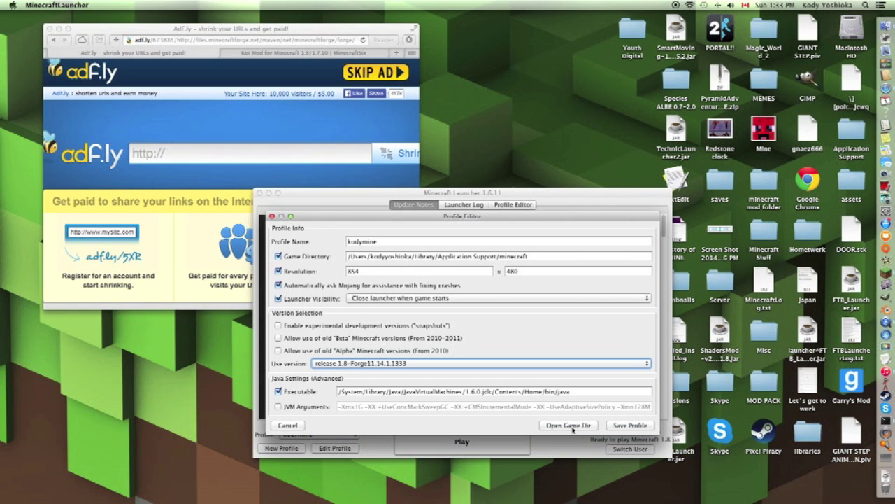
left_click(617, 426)
left_click(429, 442)
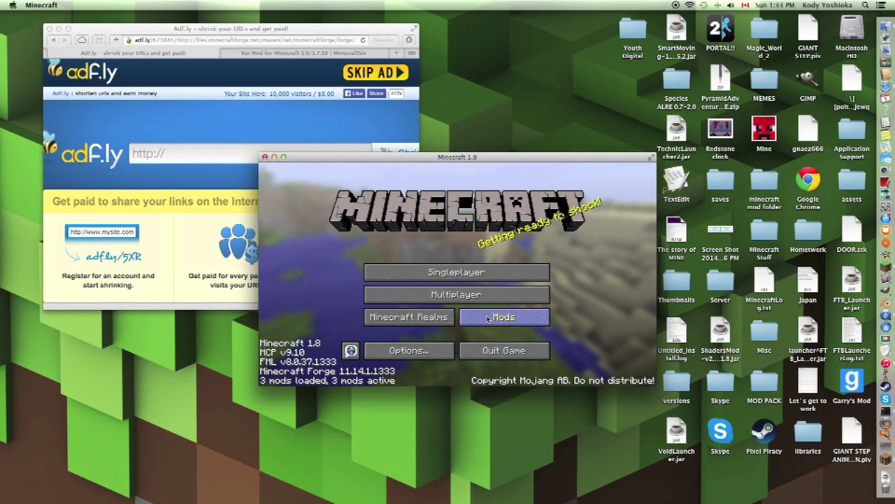
Open the game's mod list and view the details of Minecraft Coder Pack.
left_click(470, 320)
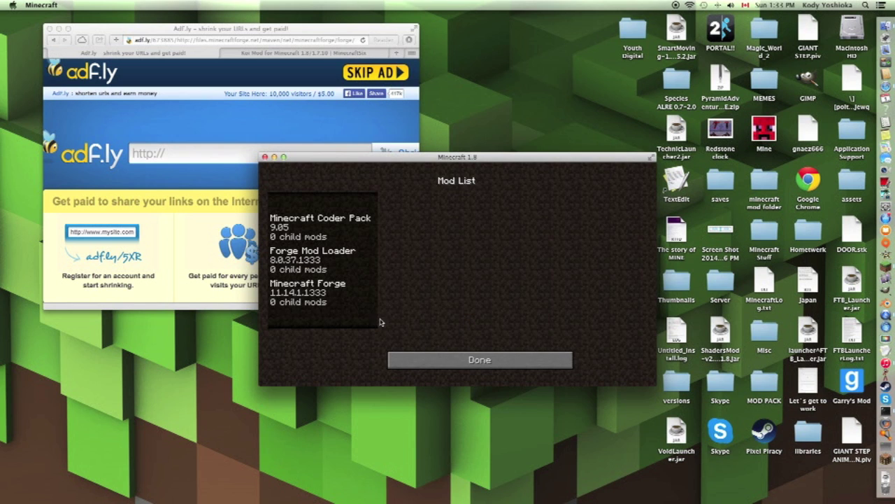
left_click(304, 221)
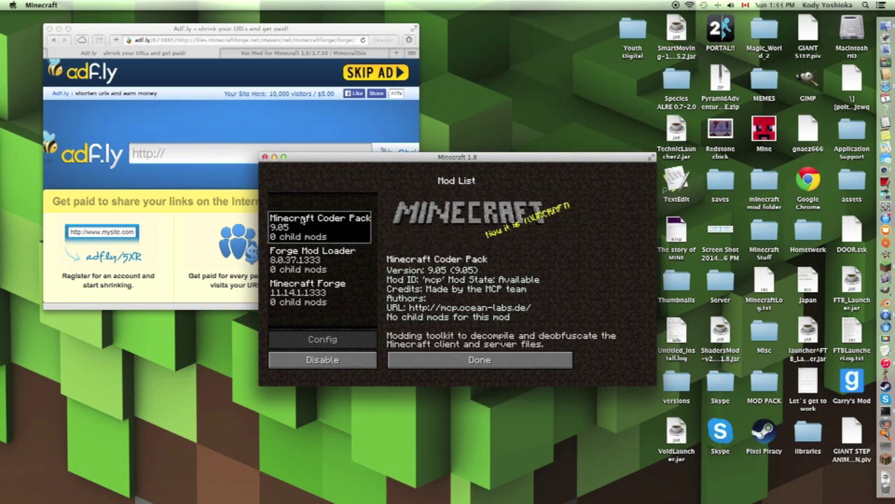
View the details of Minecraft Forge, Forge Mod Loader and Minecraft Coder Pack in the mod list.
left_click(316, 263)
left_click(333, 293)
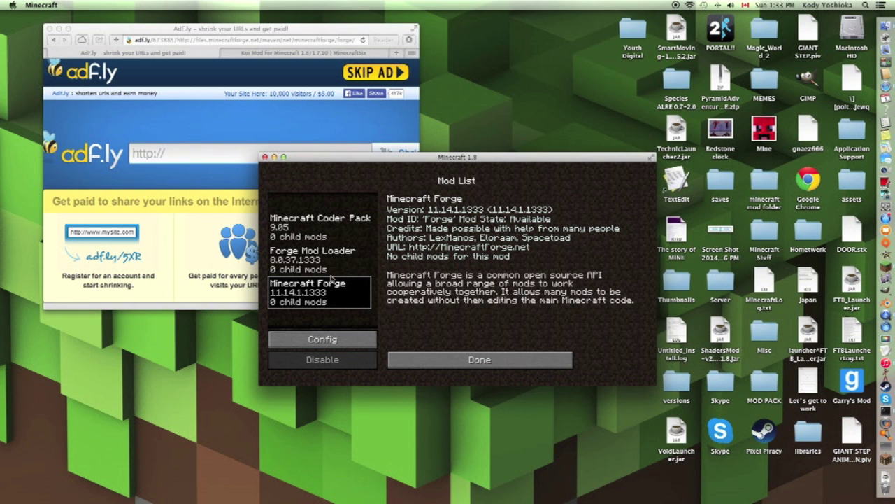
left_click(328, 267)
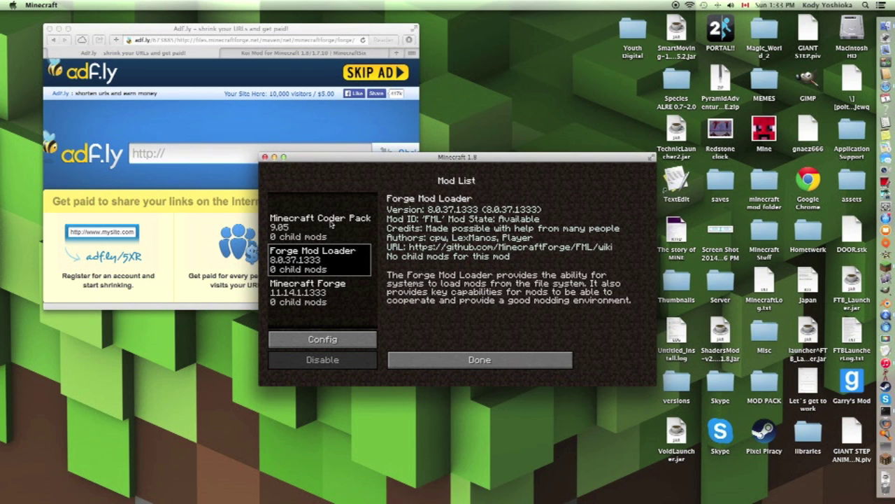
left_click(332, 223)
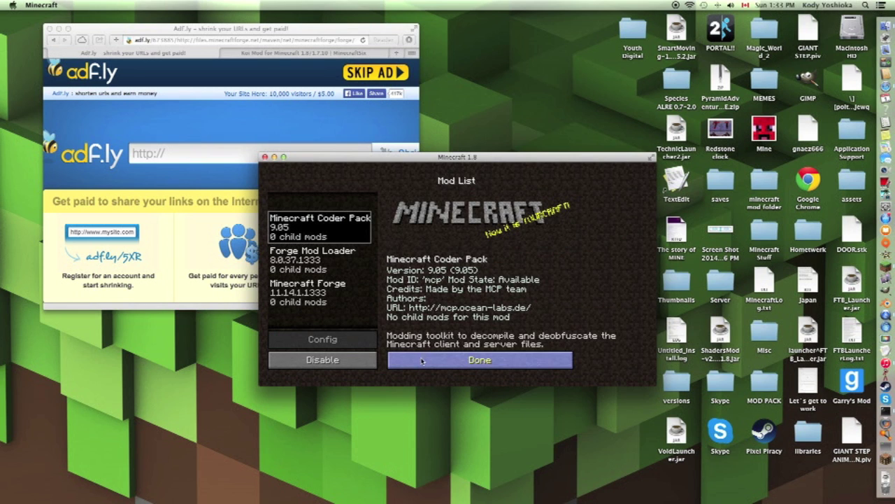
Leave the mod list, quit the game and bring up the Koi Mod page on MinecraftSix in Safari.
left_click(423, 360)
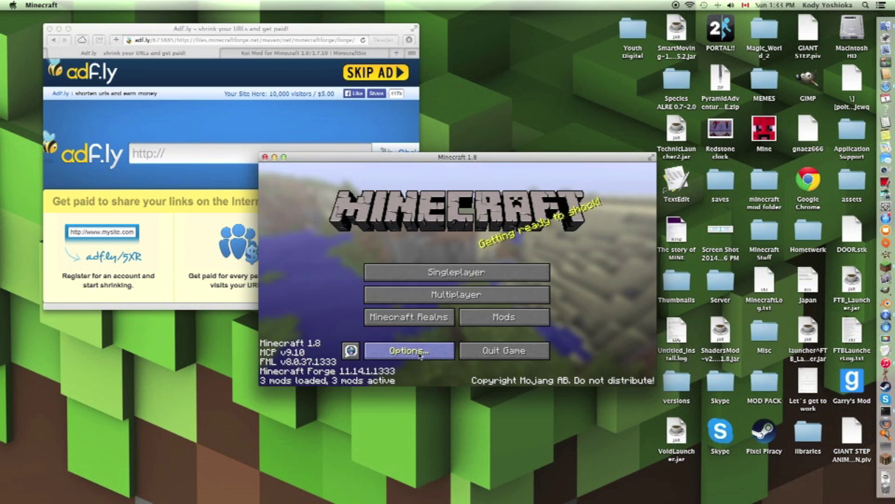
left_click(505, 353)
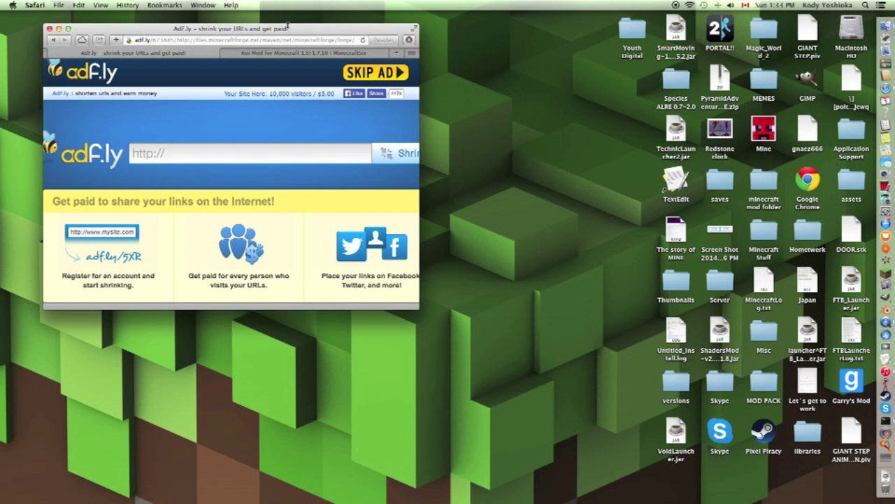
left_click_drag(330, 25, 432, 23)
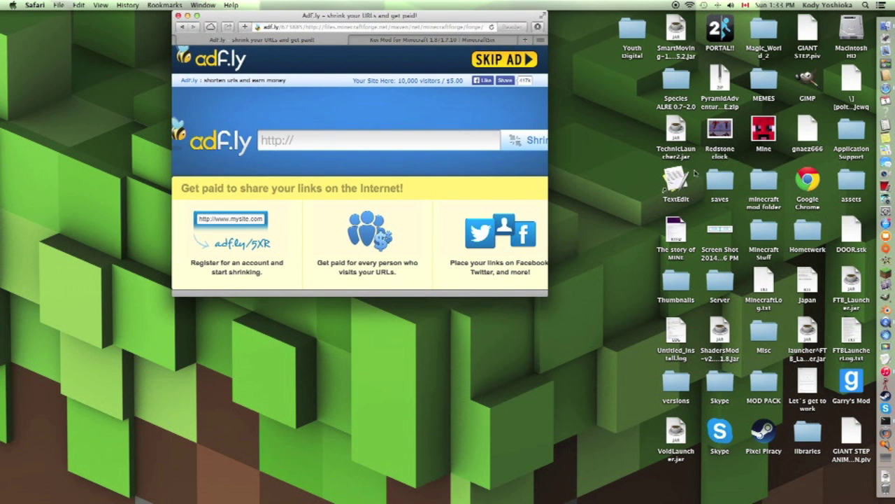
left_click(372, 40)
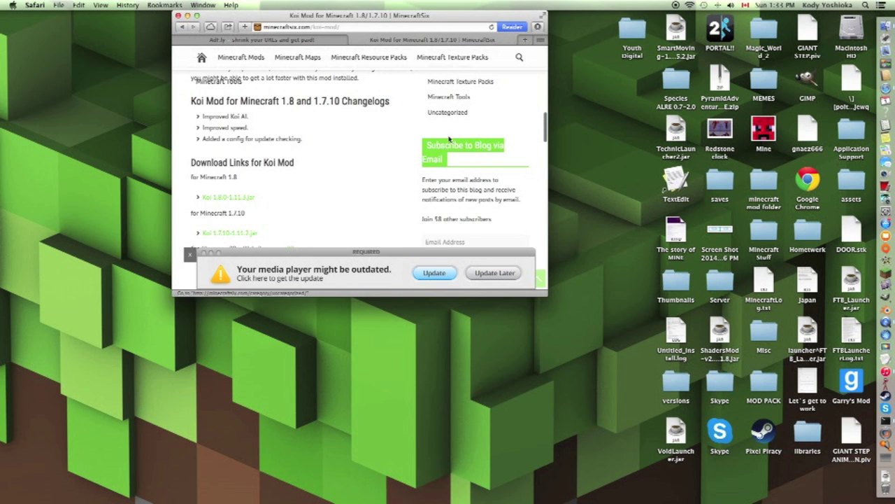
Look through the Koi Mod page, examining its changelog, download links and advertising download buttons.
scroll(297, 161, "down", 3)
scroll(295, 140, "up", 4)
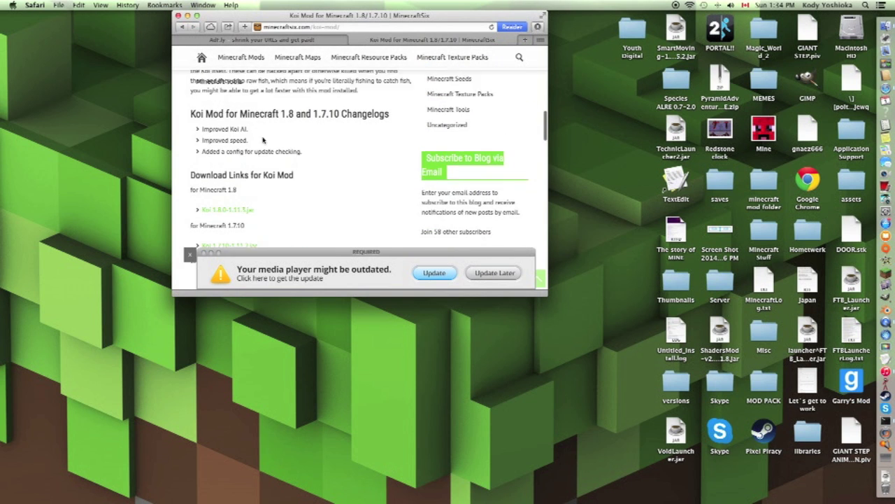
scroll(297, 133, "down", 4)
scroll(298, 127, "down", 1)
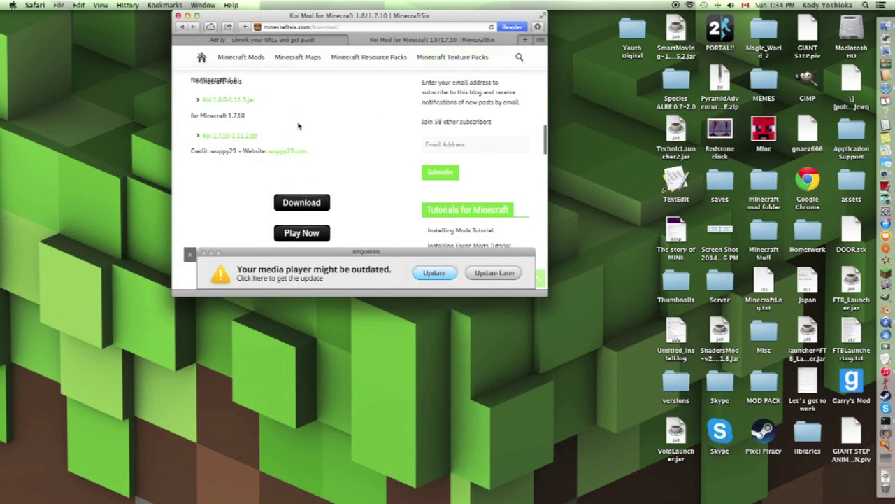
scroll(298, 127, "up", 2)
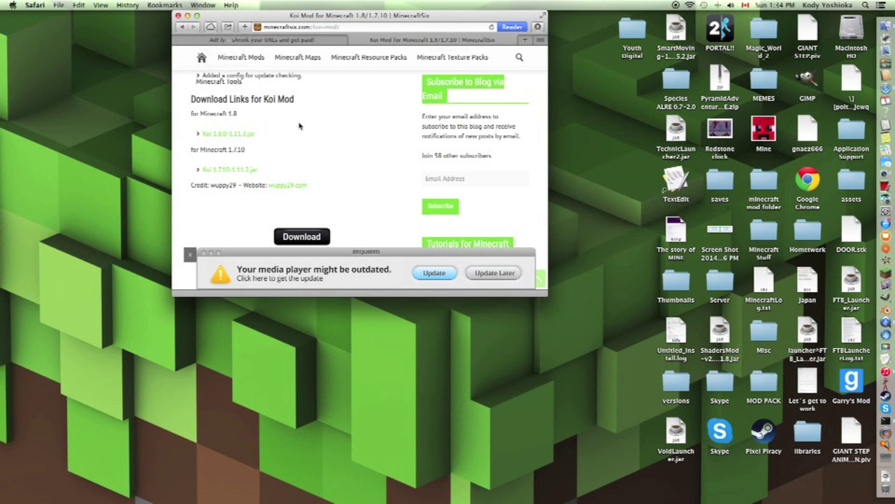
scroll(298, 124, "up", 5)
scroll(299, 133, "down", 5)
scroll(299, 137, "down", 3)
scroll(231, 196, "up", 4)
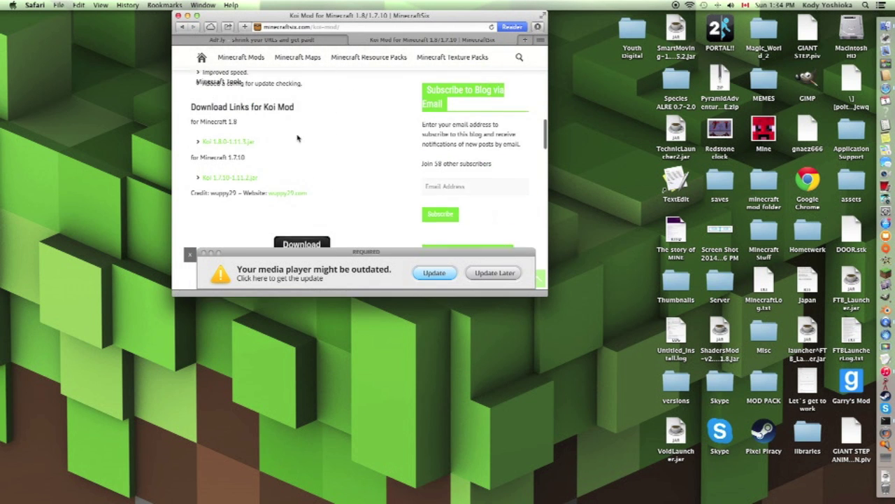
scroll(274, 193, "down", 3)
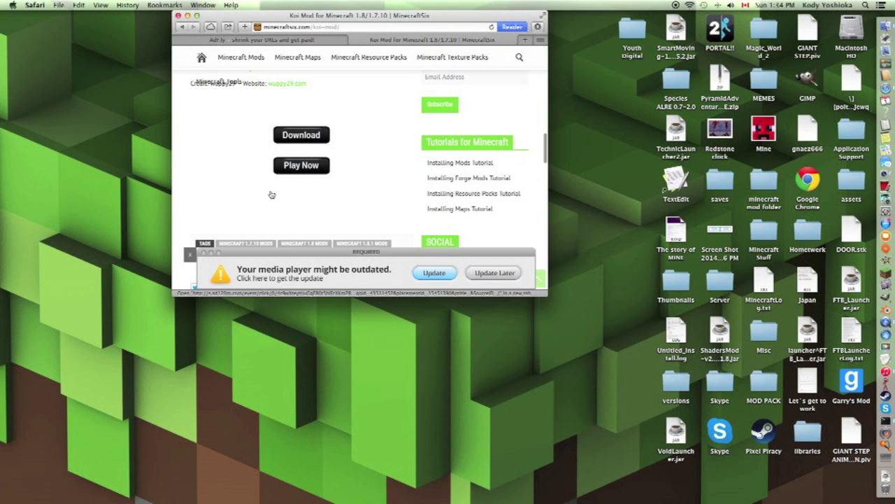
scroll(316, 135, "up", 10)
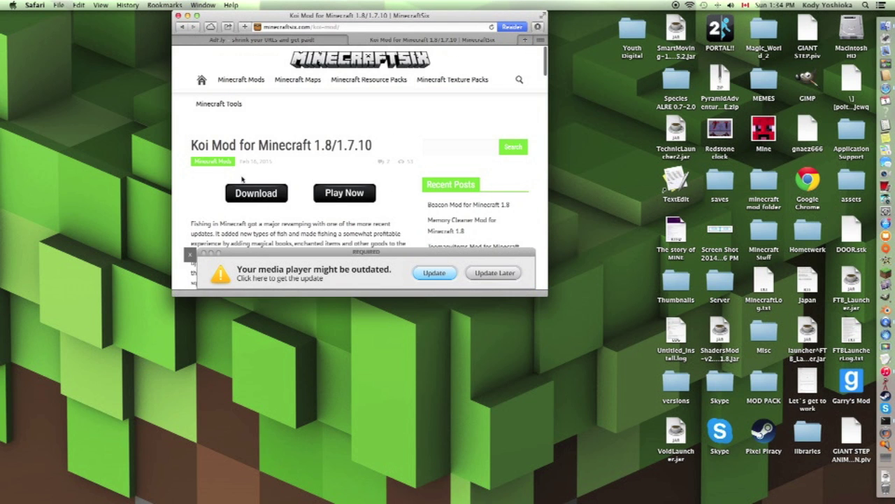
Download Koi 1.8.0-1.11.3.jar for Minecraft 1.8 from the download links on the Koi Mod page.
scroll(250, 187, "down", 10)
scroll(251, 188, "up", 6)
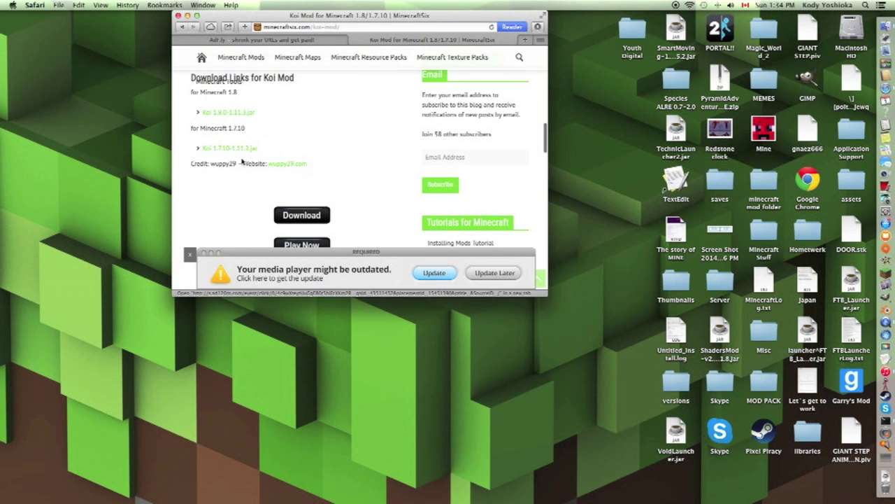
scroll(231, 150, "up", 2)
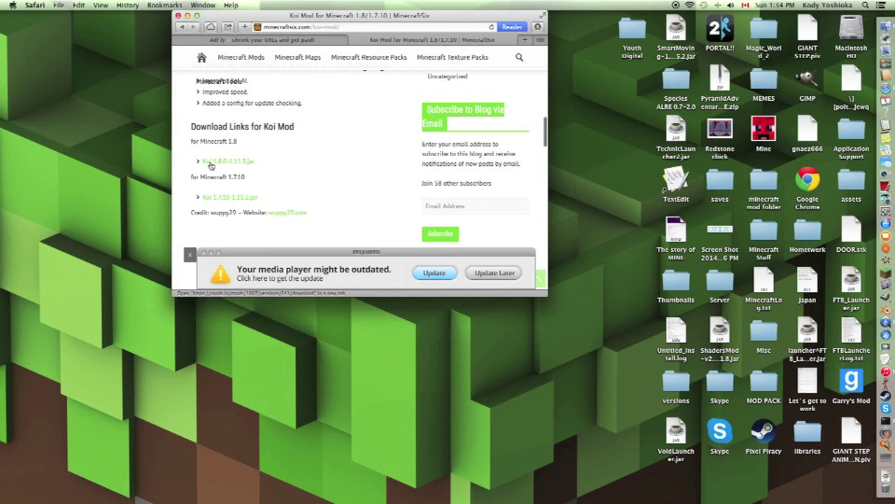
left_click(242, 162)
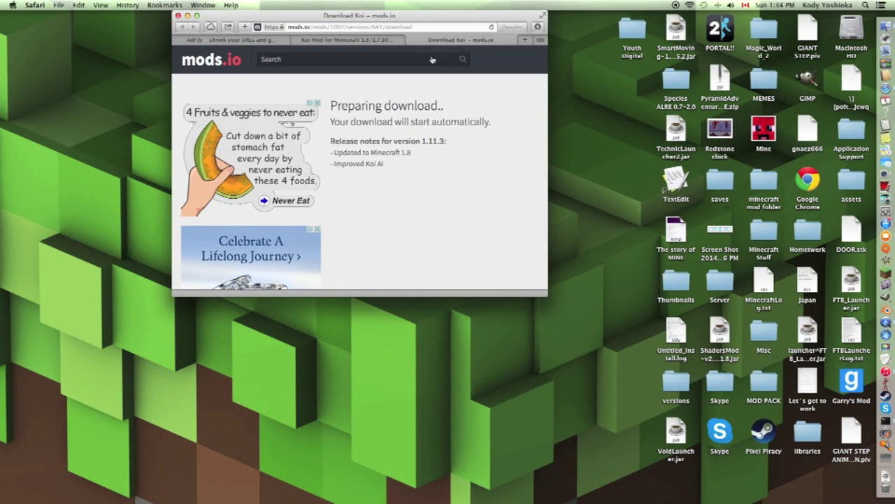
scroll(357, 121, "right", 3)
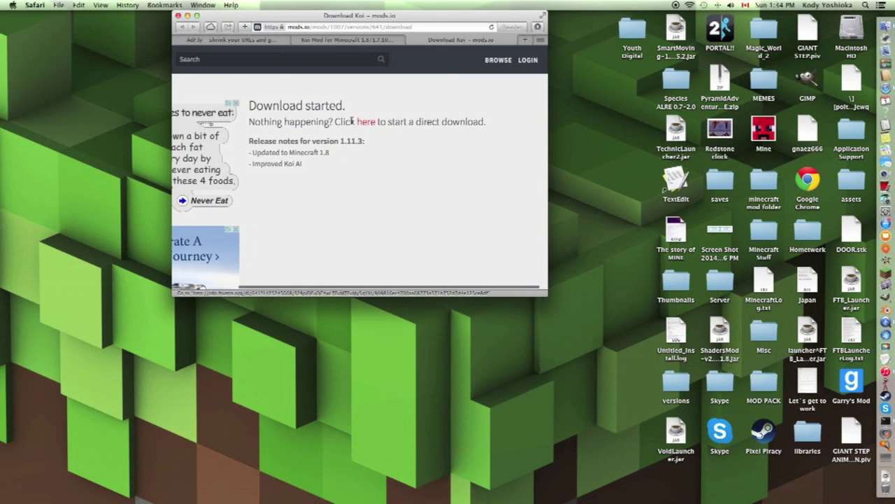
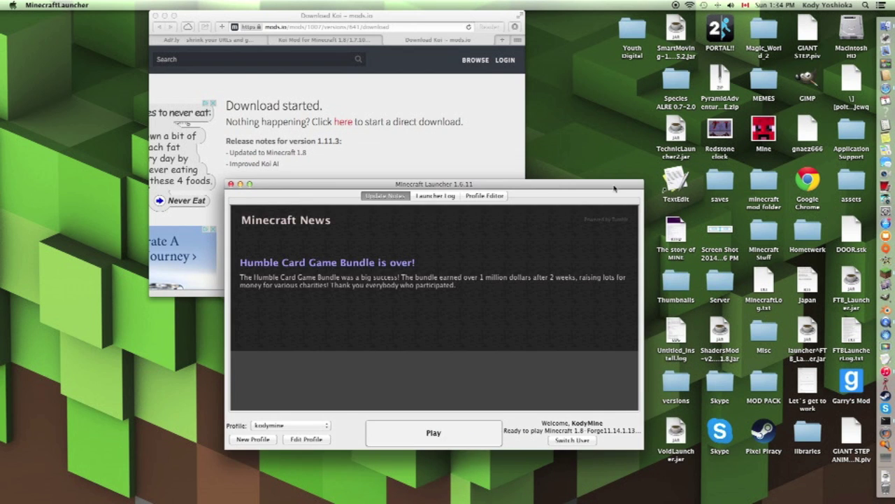
Open the current profile's game directory from the profile editor in Minecraft Launcher.
left_click(884, 29)
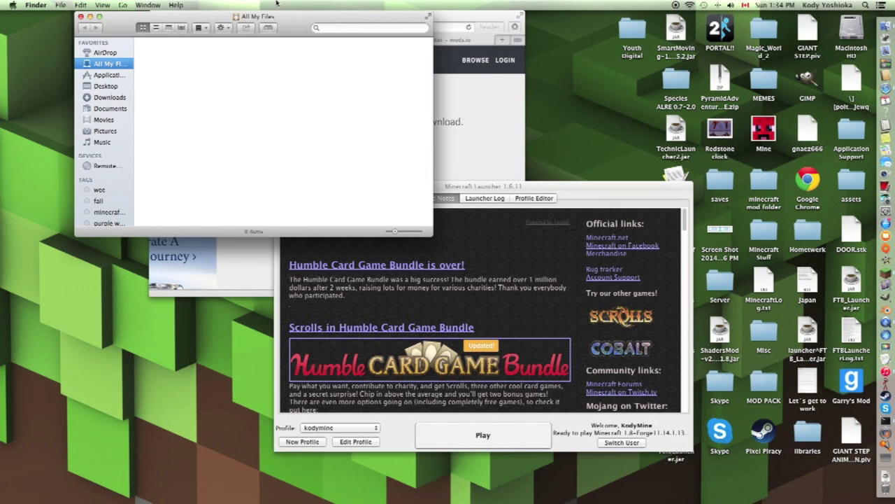
left_click(80, 17)
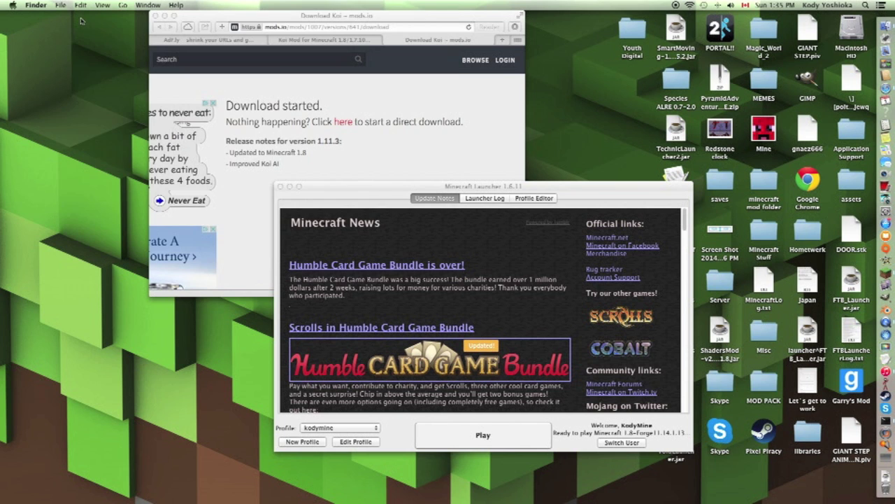
left_click(364, 189)
left_click_drag(363, 189, 338, 35)
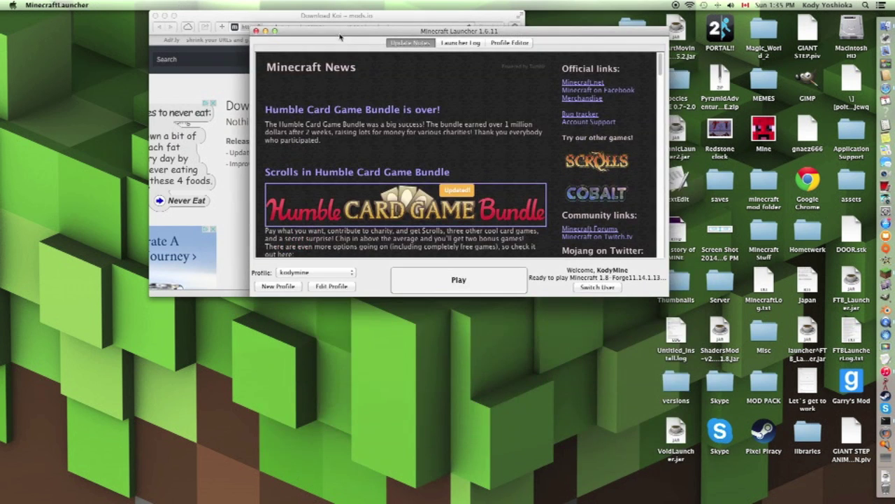
left_click(333, 287)
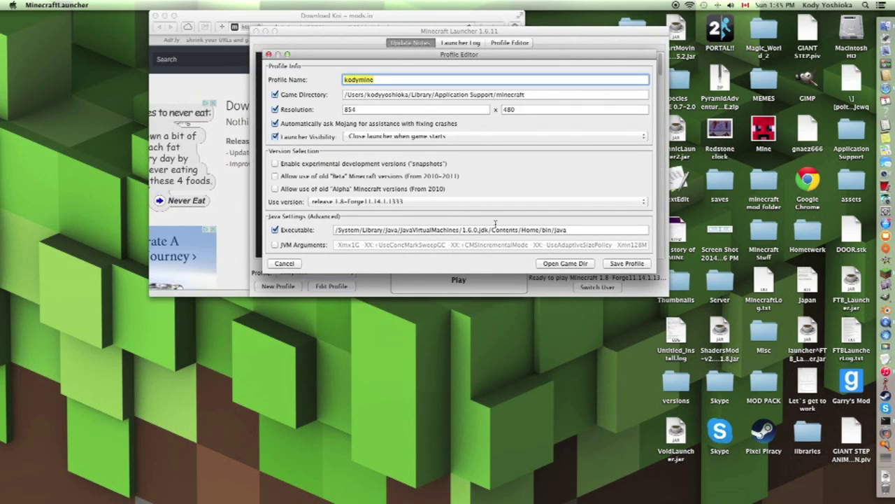
left_click(559, 264)
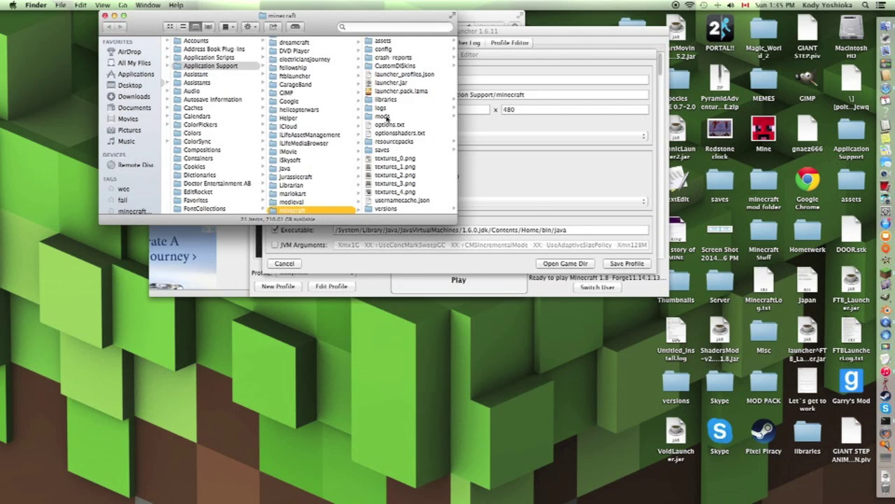
Put the downloaded Koi 1.8.0-1.11.3-2.jar into the mods folder of the minecraft directory.
left_click(384, 117)
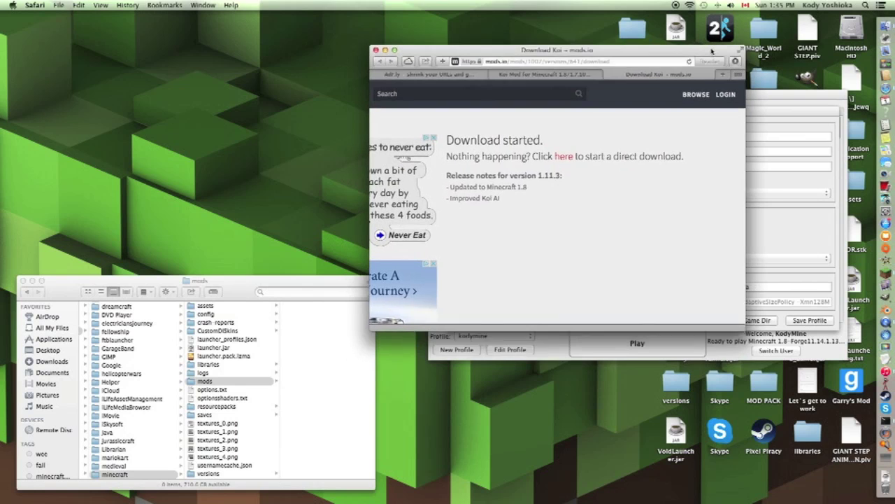
left_click(734, 57)
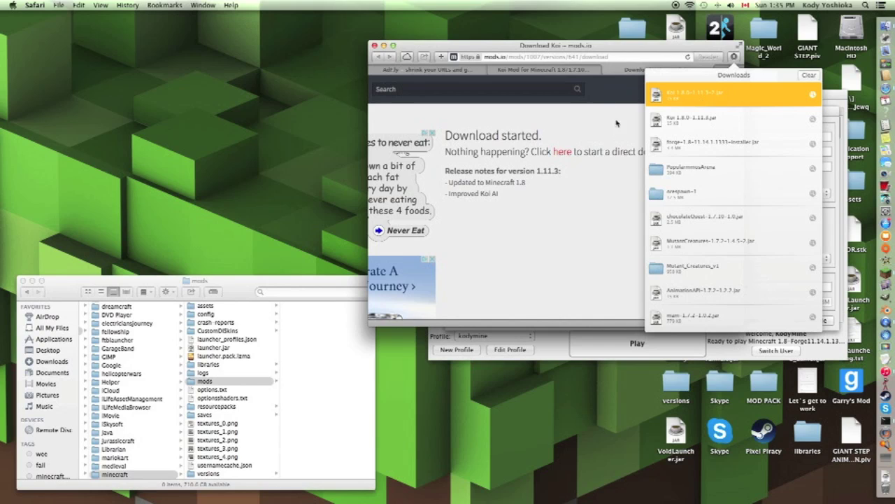
left_click_drag(746, 98, 317, 392)
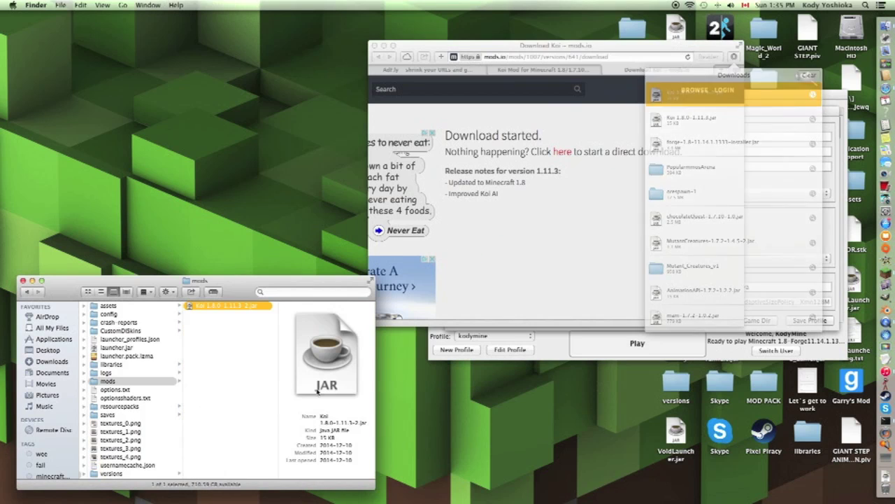
Examine the mods folder's contents in icon, Cover Flow and column views.
left_click_drag(274, 280, 362, 196)
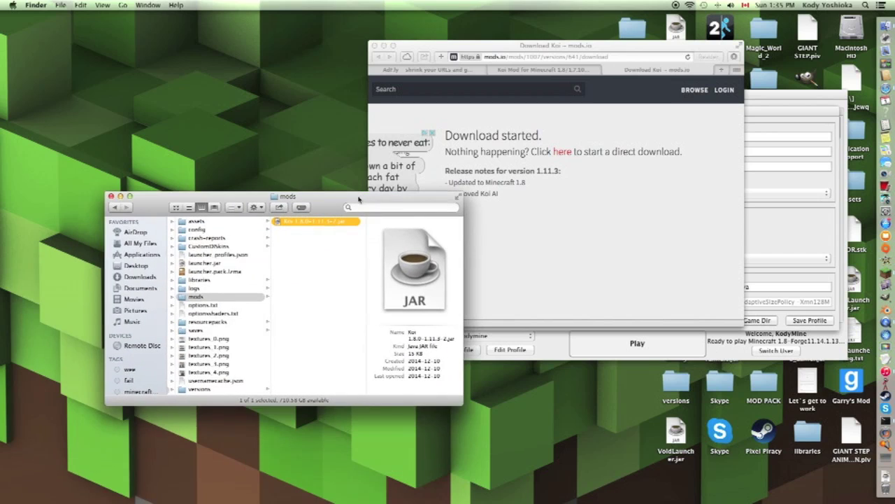
left_click(176, 207)
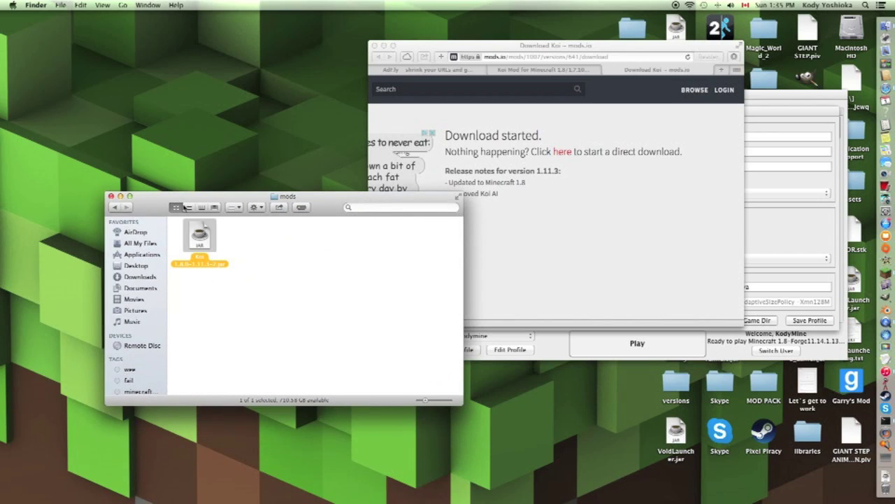
left_click(114, 207)
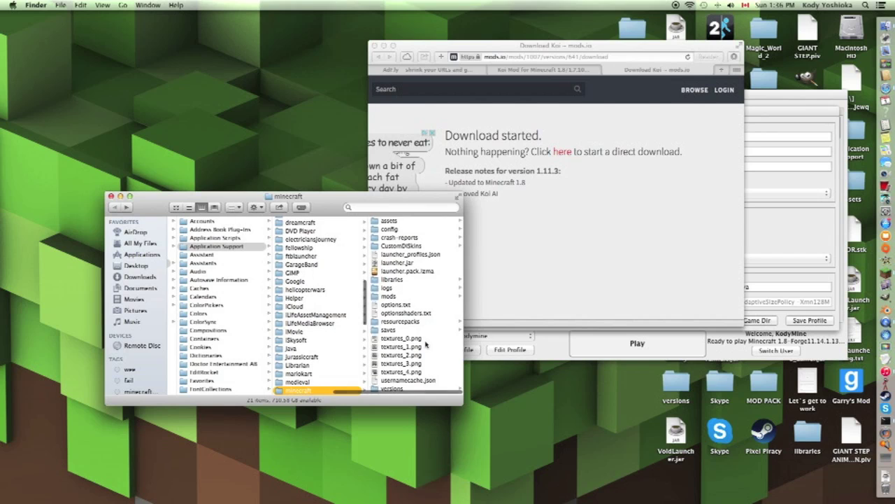
left_click(392, 296)
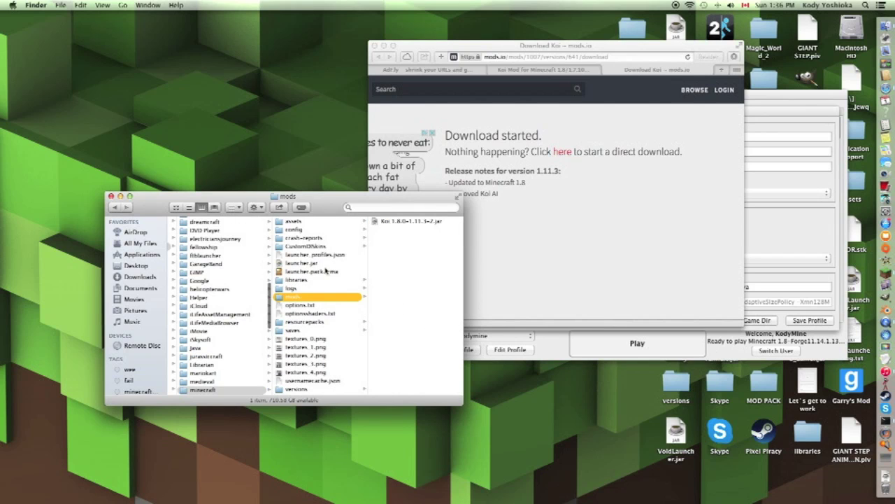
left_click(177, 207)
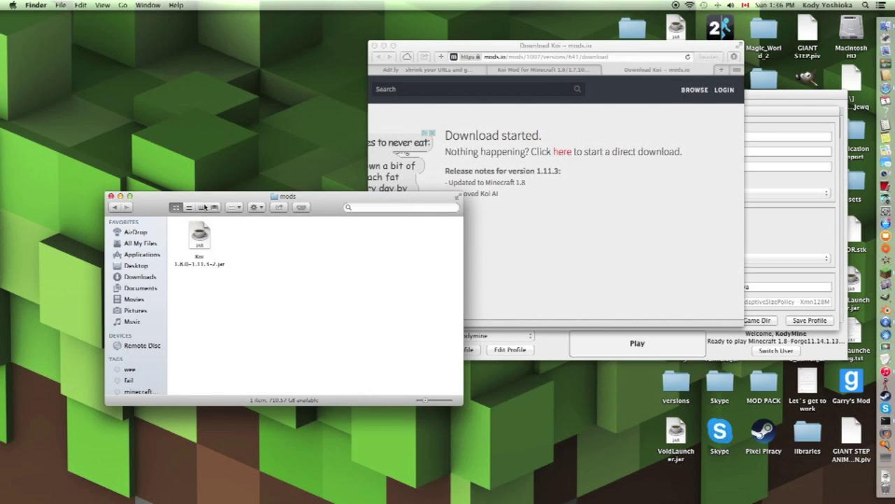
left_click(202, 207)
left_click(214, 207)
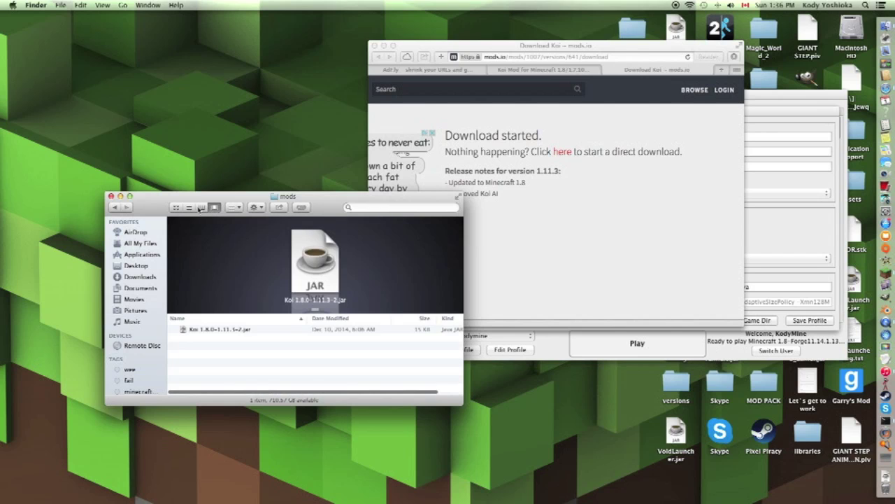
left_click(201, 207)
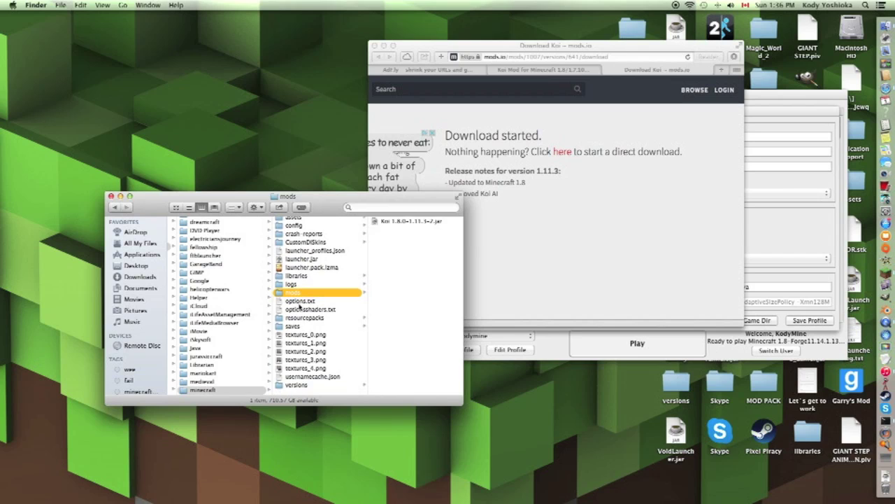
right_click(346, 390)
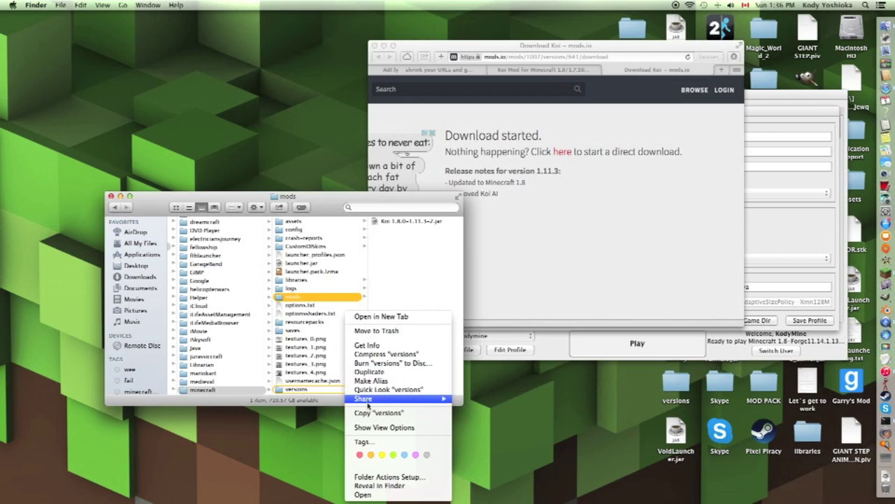
key("Escape")
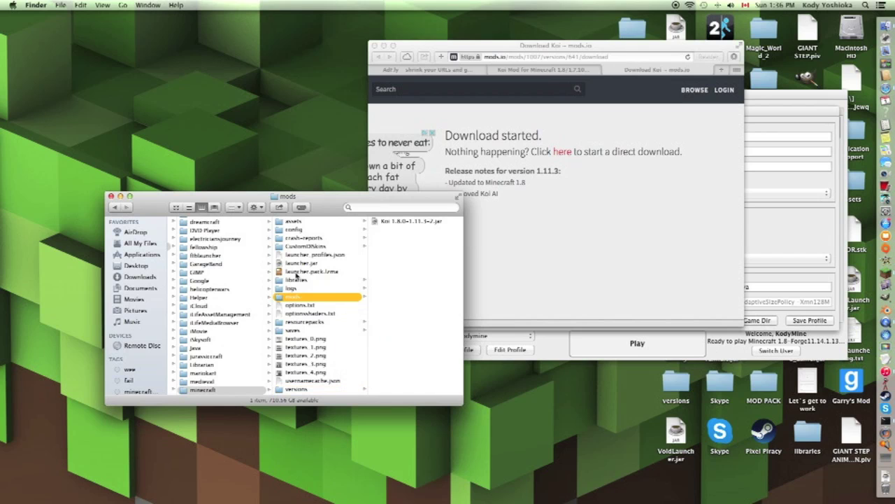
Examine the minecraft folder's contents in column view, including the Koi jar in its mods folder.
left_click(210, 390)
right_click(212, 391)
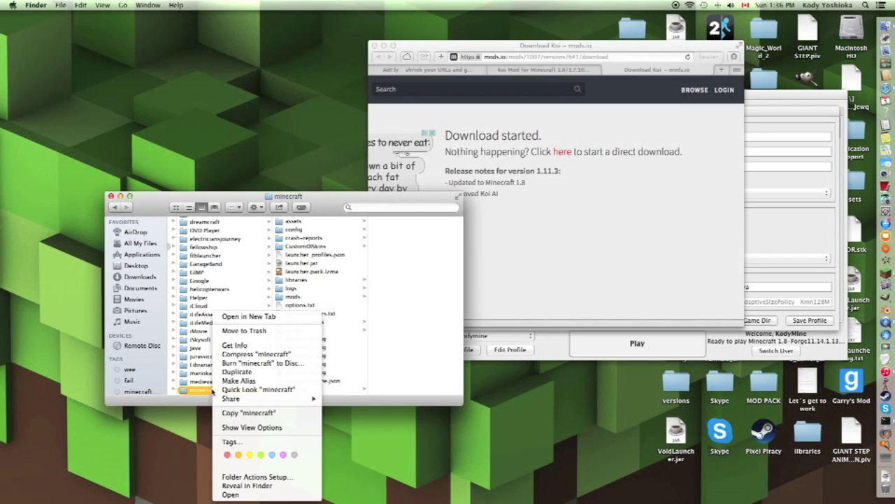
left_click(361, 366)
scroll(261, 341, "down", 5)
scroll(305, 343, "down", 1)
scroll(306, 339, "up", 1)
scroll(259, 299, "up", 10)
scroll(259, 299, "down", 4)
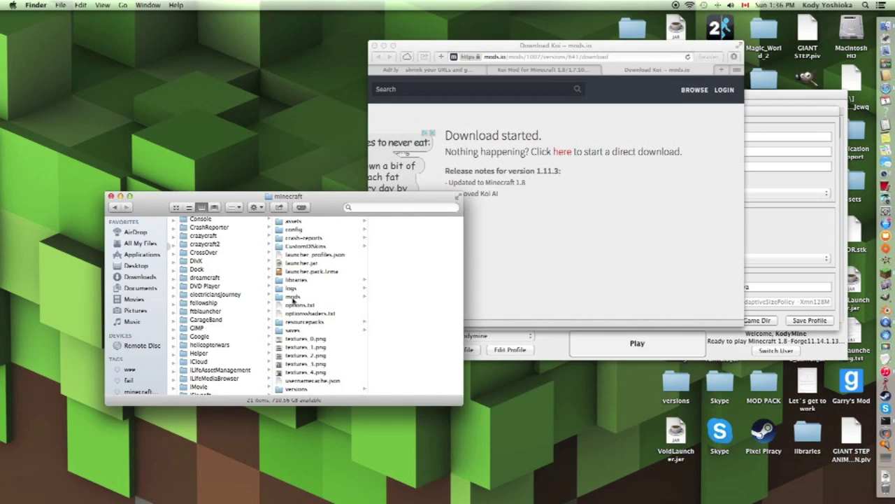
left_click(294, 299)
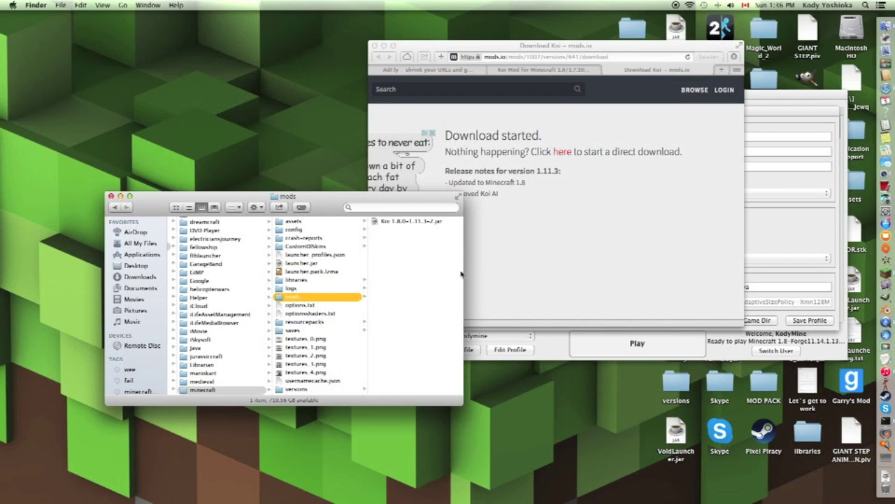
left_click(625, 45)
left_click_drag(625, 45, 427, 15)
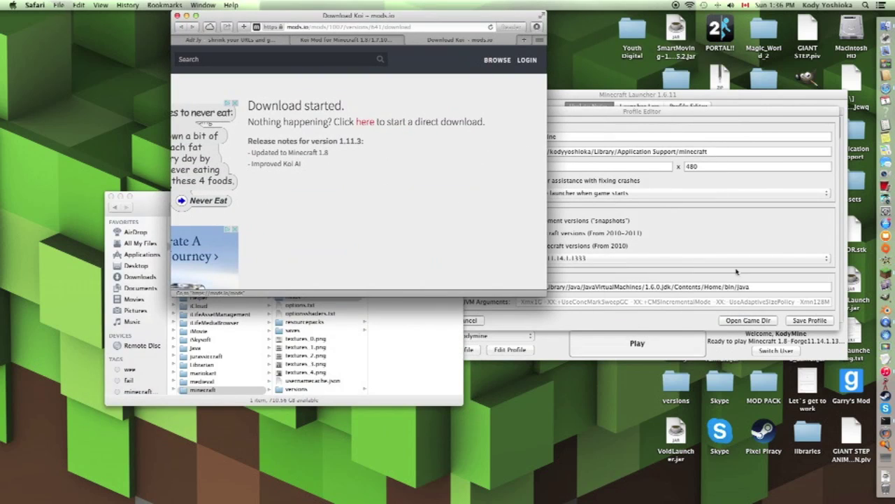
left_click(819, 327)
left_click(817, 323)
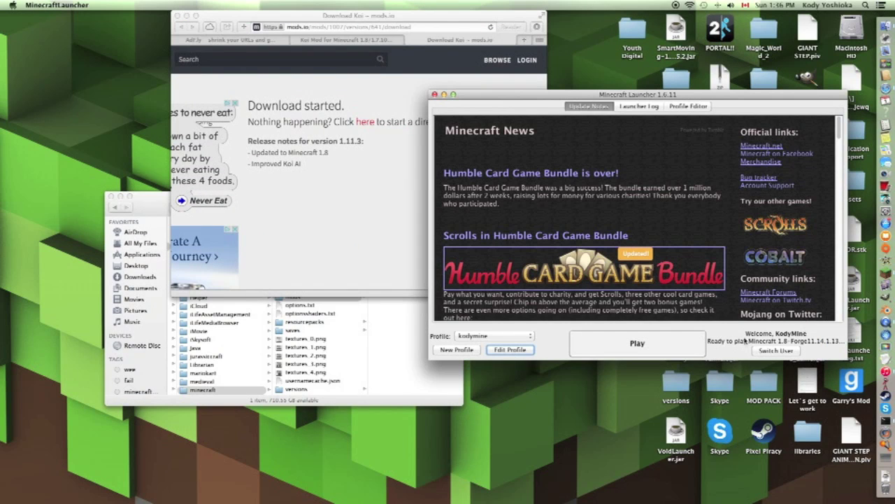
left_click(658, 336)
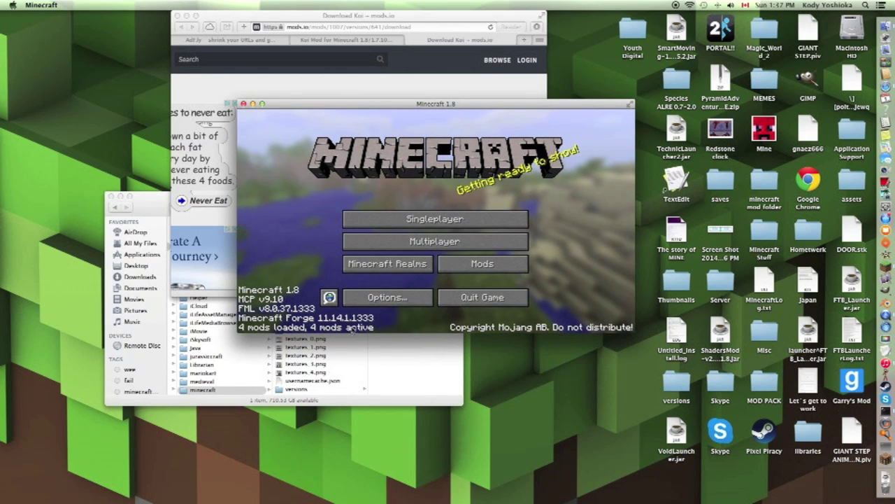
Check the Koi mod's entry in Minecraft's mod list and return to the main menu.
left_click(449, 272)
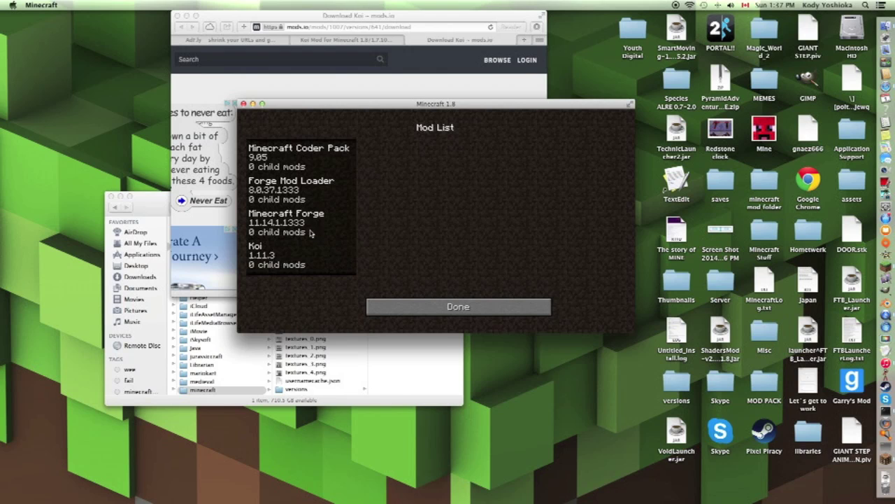
left_click(265, 256)
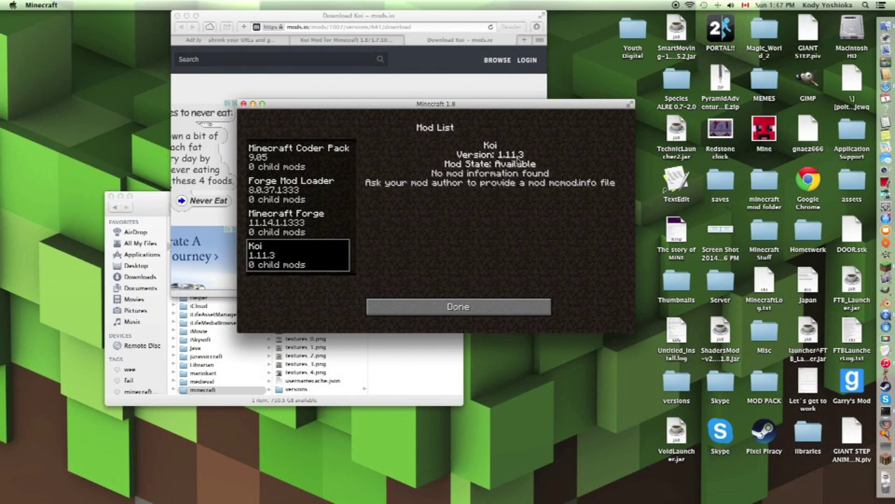
left_click(480, 308)
left_click(481, 264)
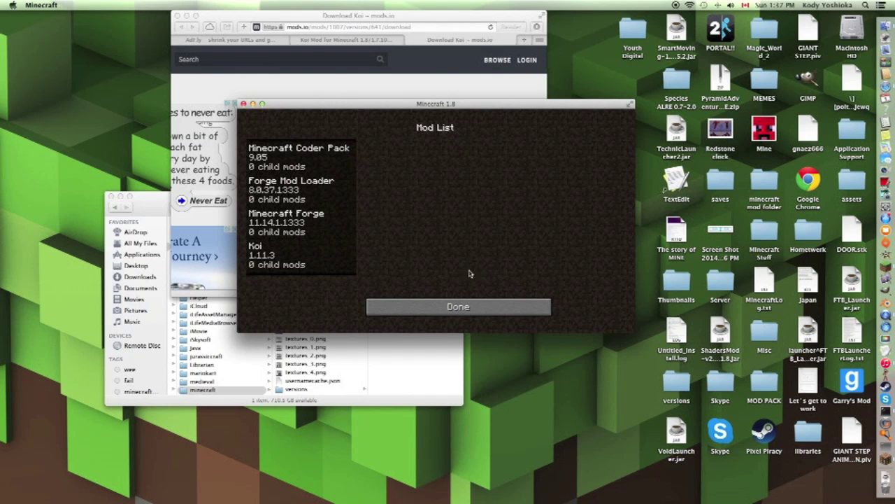
left_click(432, 308)
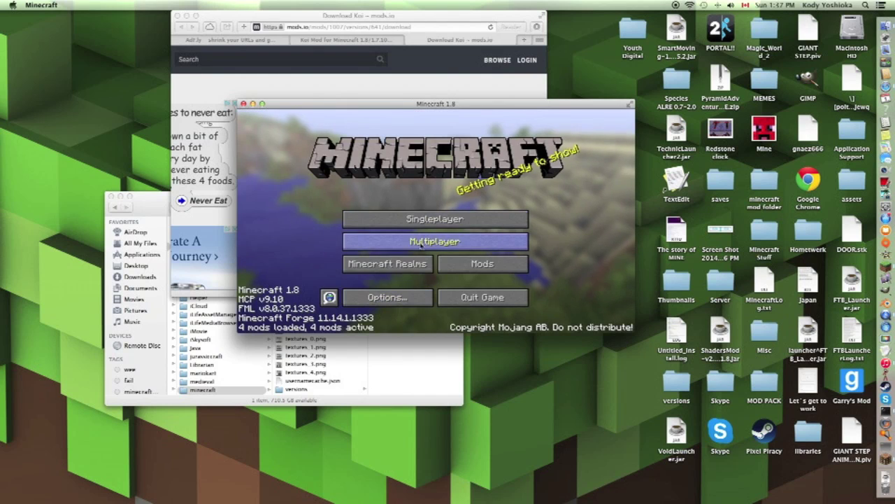
Begin a new singleplayer world and set its game mode to Creative.
left_click(426, 220)
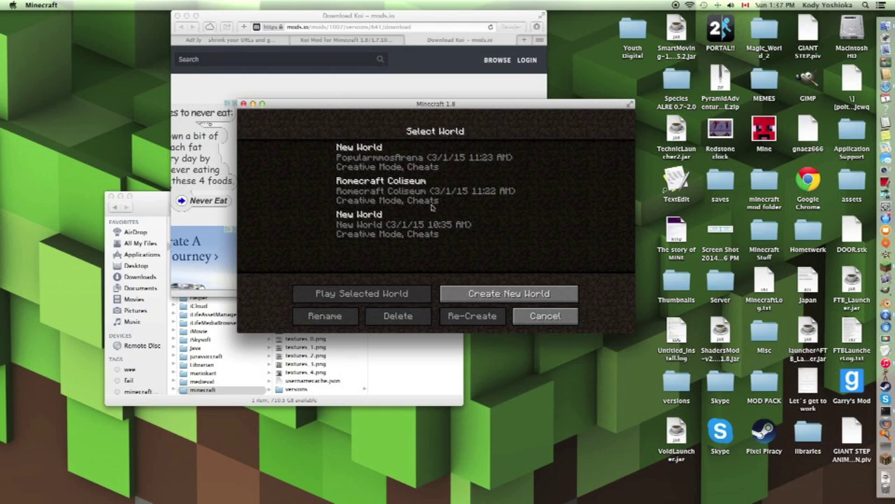
left_click(403, 168)
left_click(496, 293)
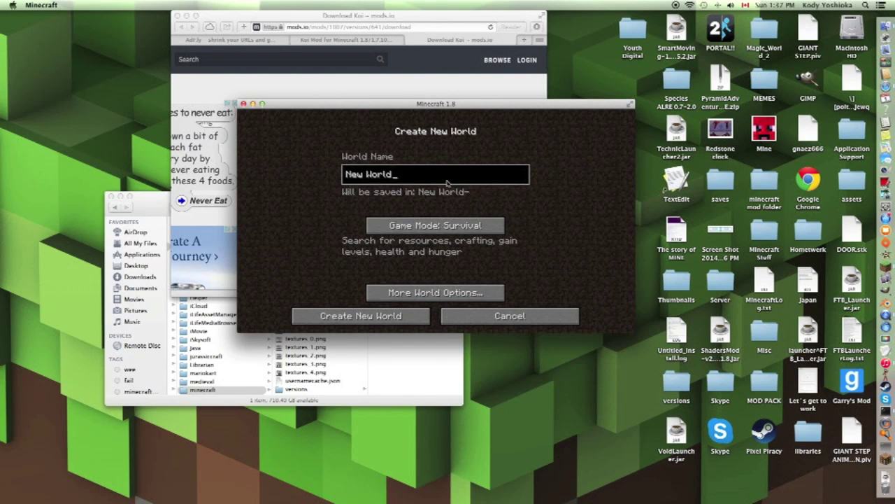
left_click(431, 225)
left_click(432, 230)
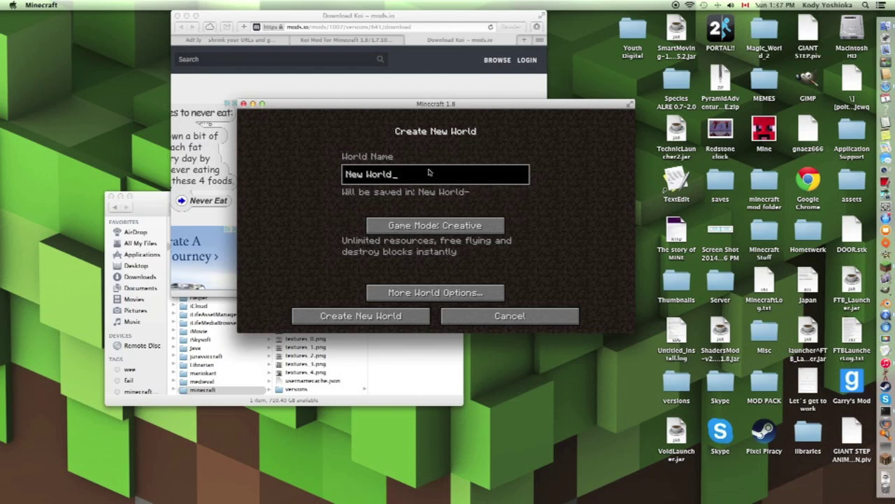
Name the new world Koi and create it with the default world options.
key("BackSpace")
key("BackSpace")
key("BackSpace")
key("BackSpace")
key("BackSpace")
key("BackSpace")
key("BackSpace")
key("BackSpace")
key("BackSpace")
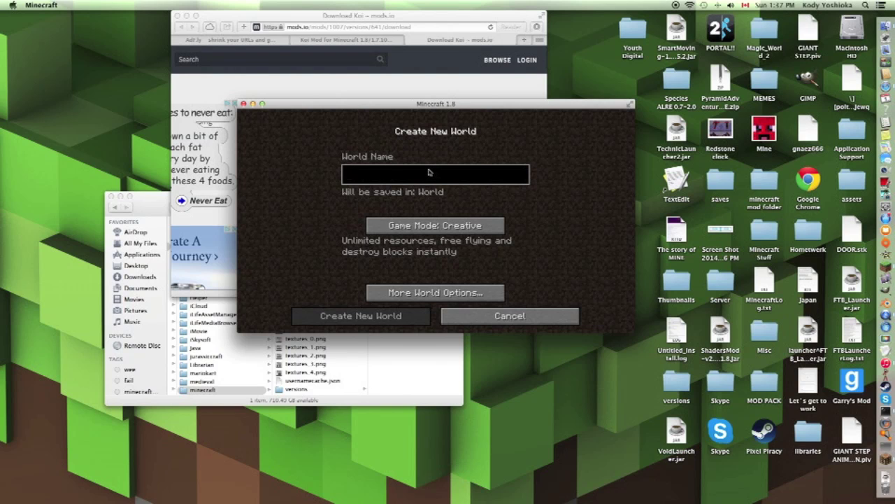
type("Koi")
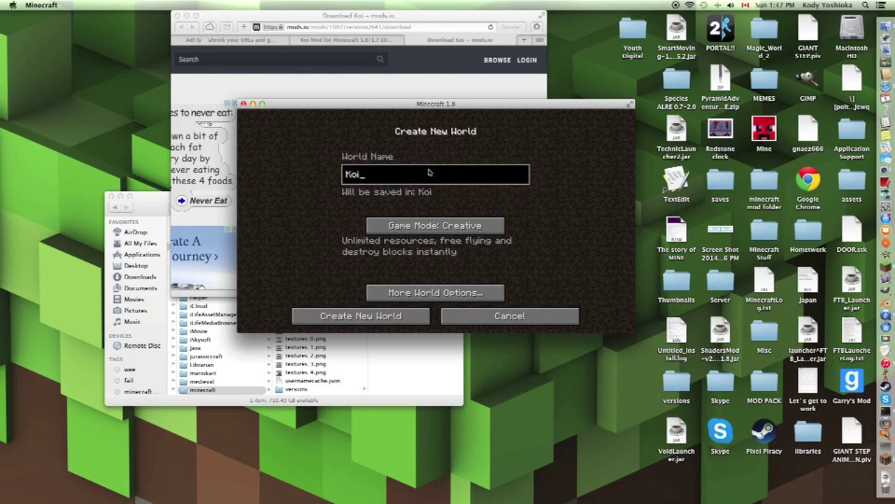
left_click(414, 292)
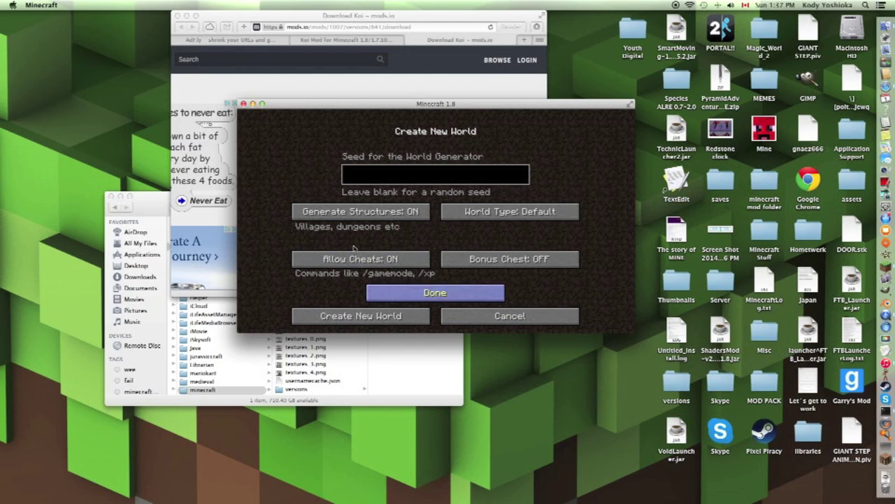
left_click(364, 317)
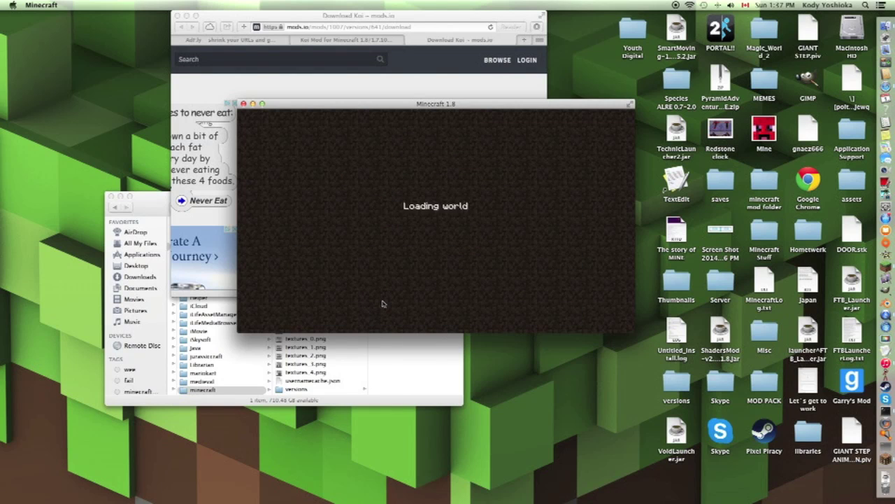